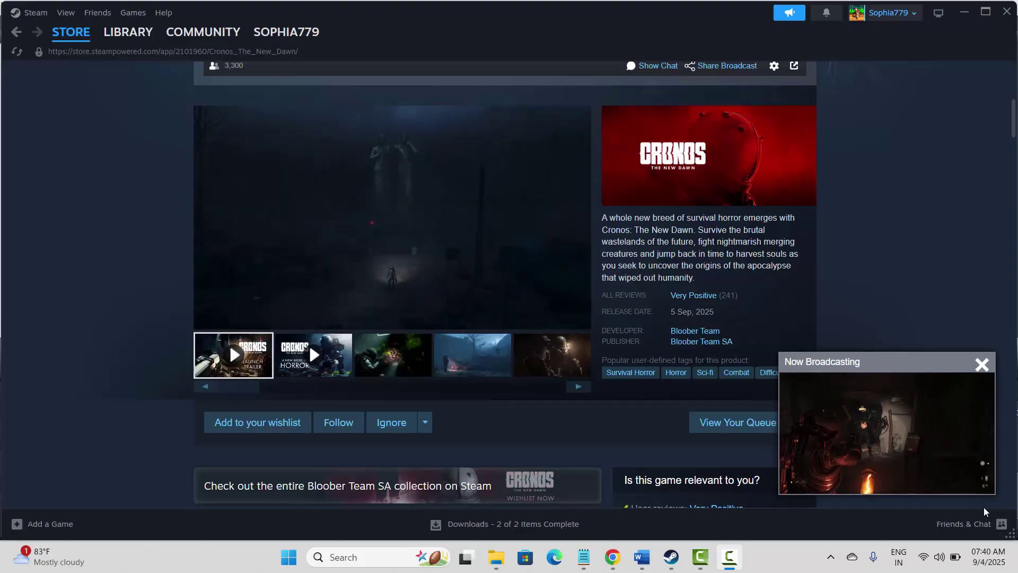
Close the Now Broadcasting pop-up on the Cronos store page.
left_click(982, 364)
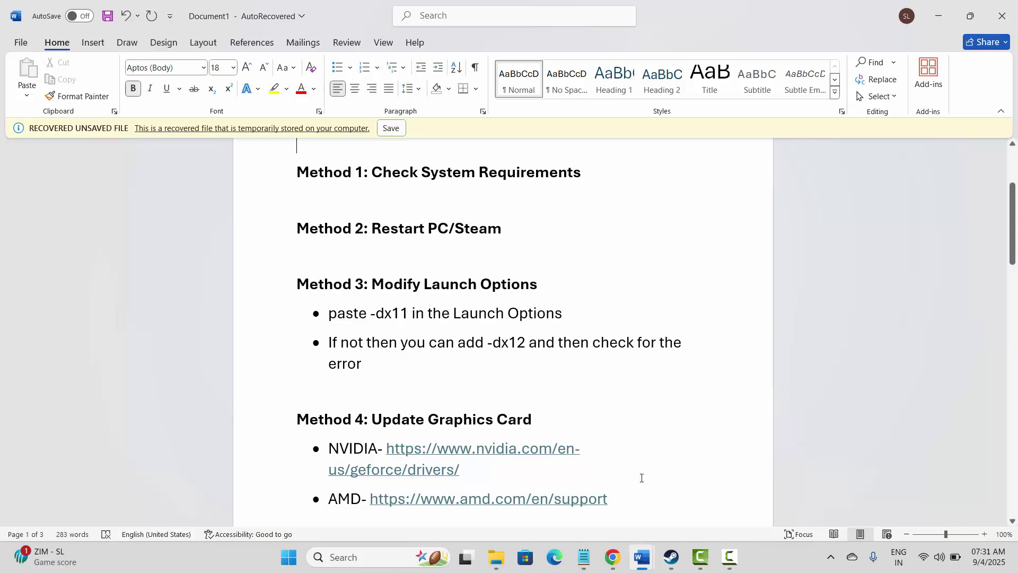
Scroll the Cronos: The New Dawn page to System Requirements and close the broadcast mini-player.
left_click(671, 557)
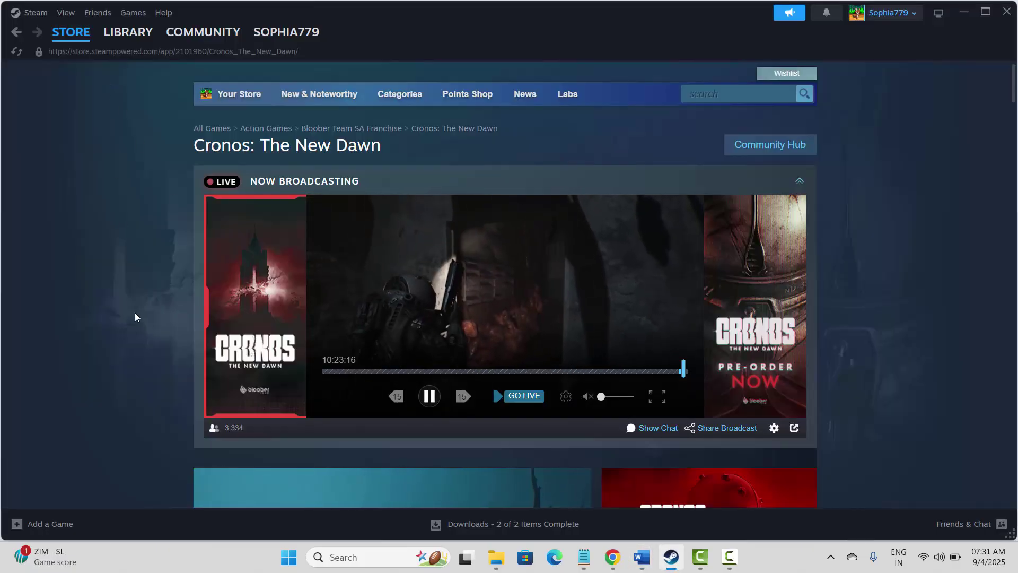
scroll(135, 316, "down", 15)
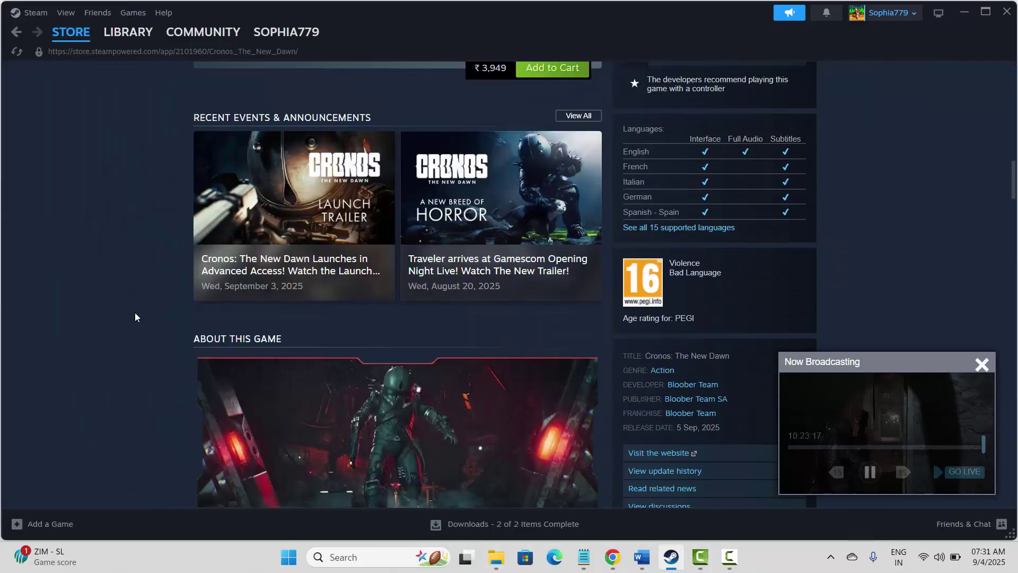
scroll(135, 317, "down", 7)
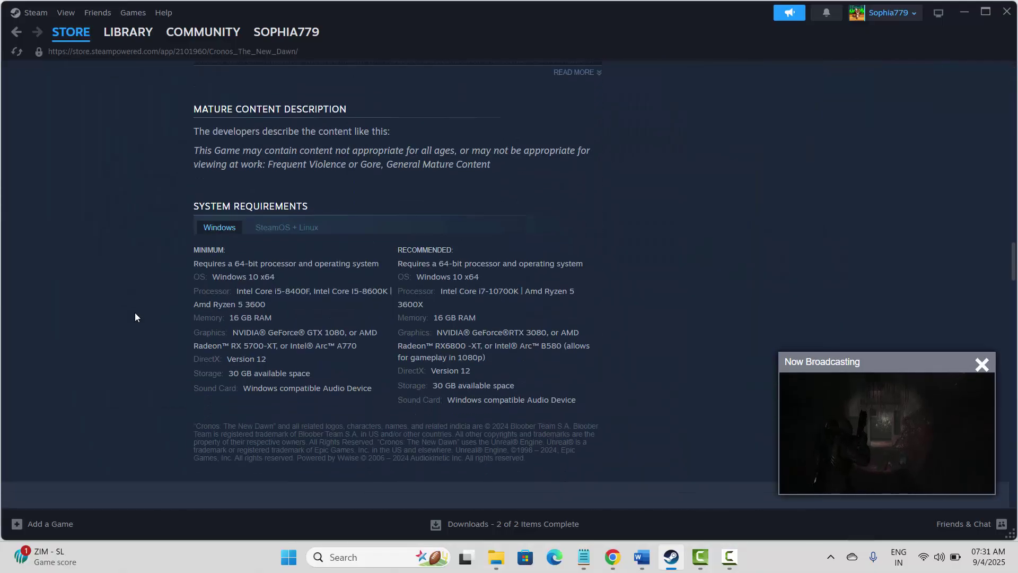
left_click_drag(194, 204, 307, 205)
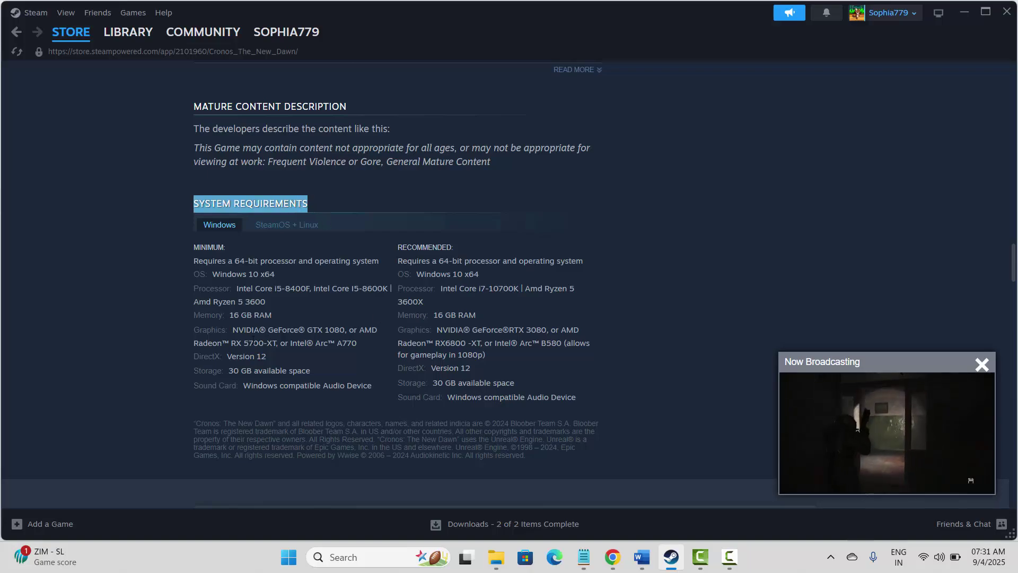
left_click(981, 364)
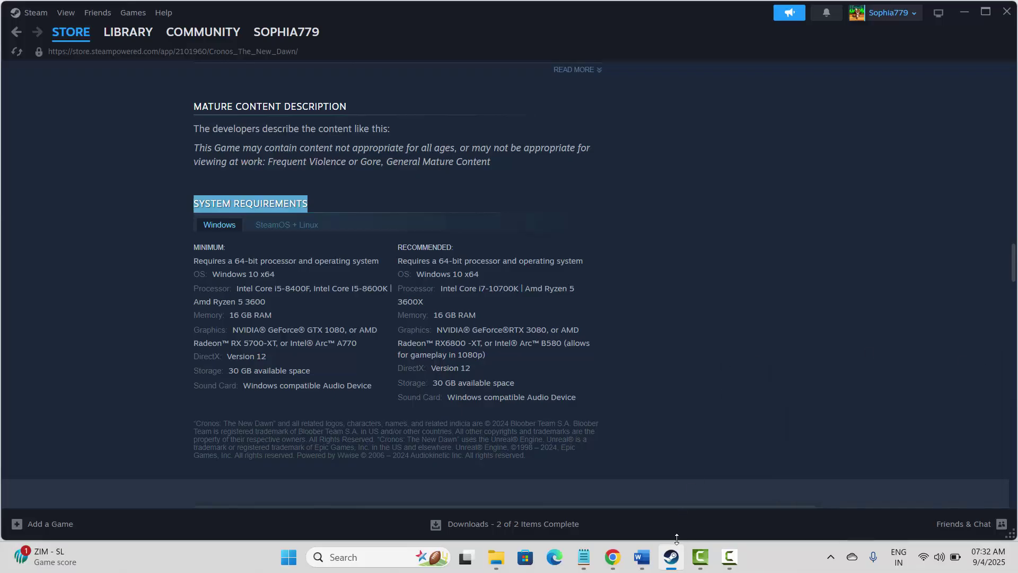
Mark the Method 2: Restart PC/Steam heading and show Steam's Exit option without quitting.
left_click(671, 557)
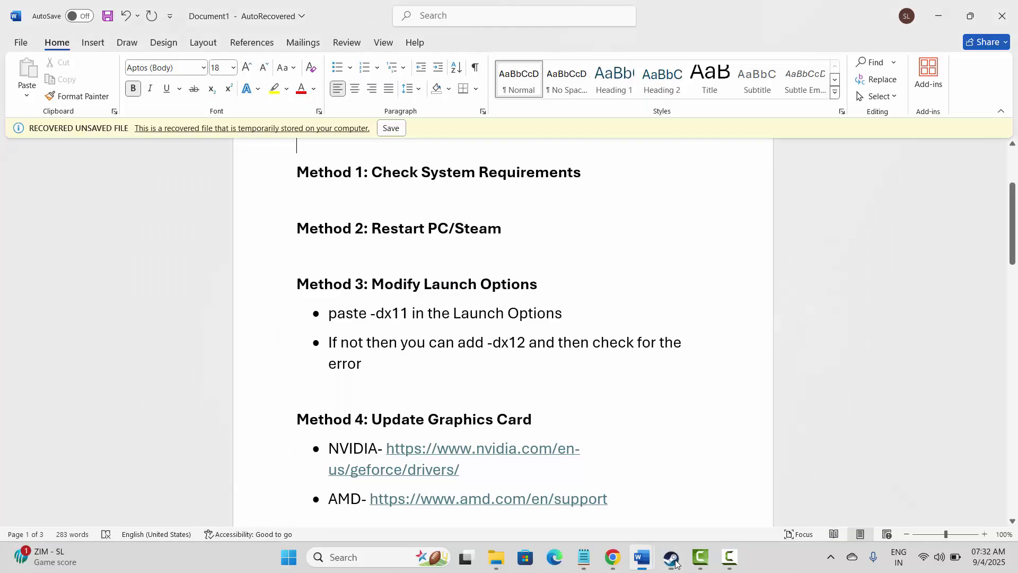
left_click(264, 232)
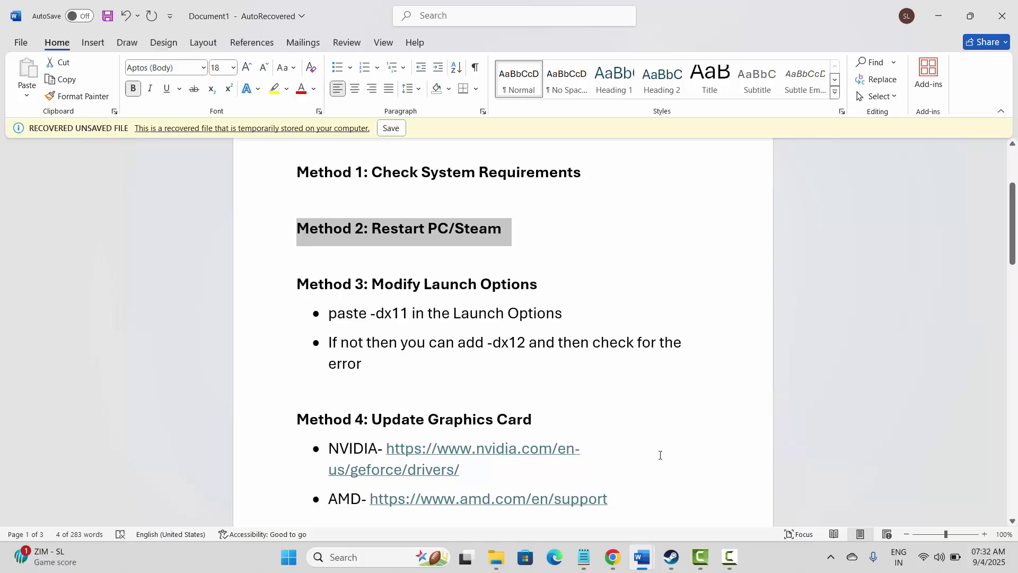
left_click(671, 557)
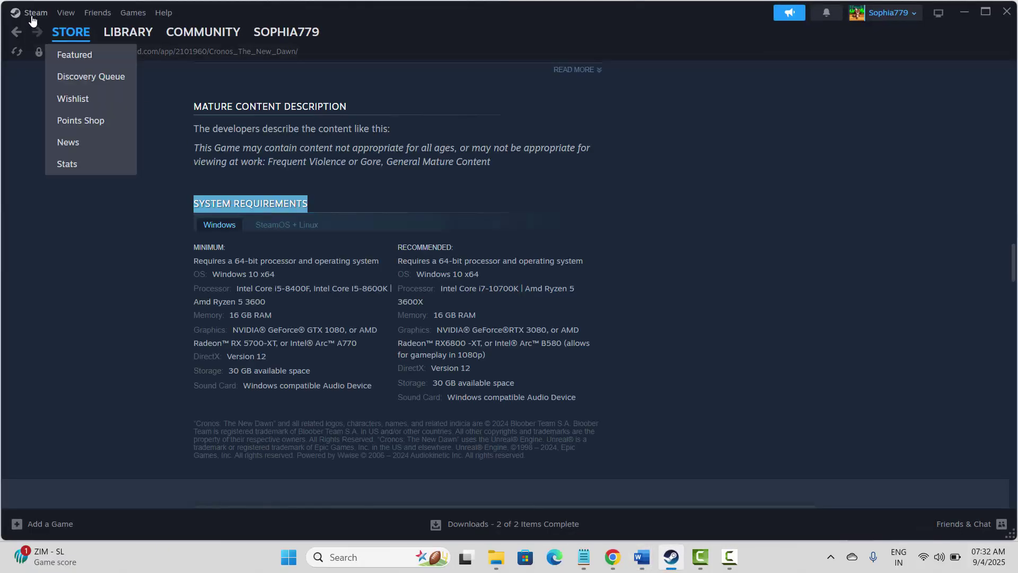
left_click(32, 17)
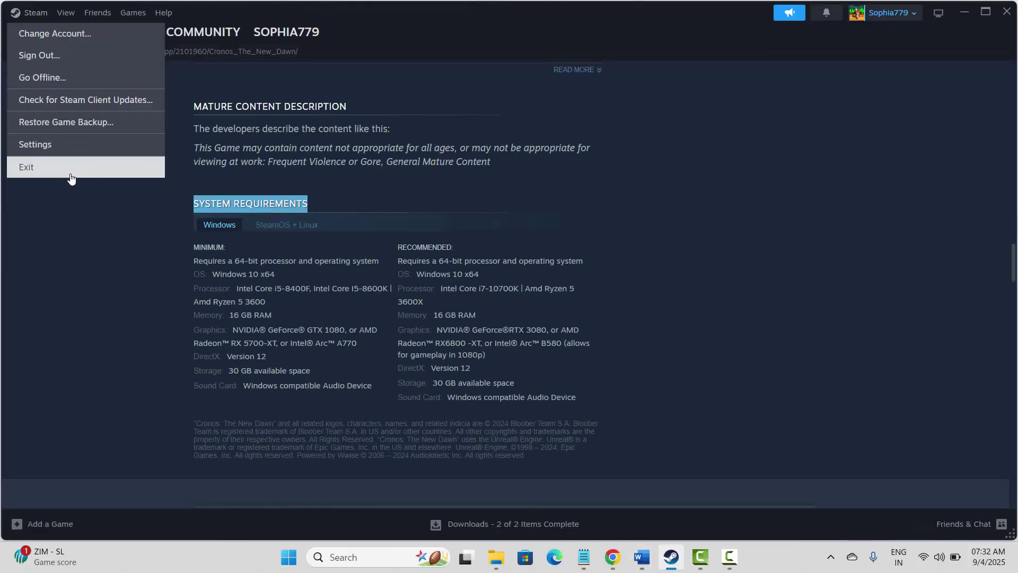
left_click(195, 506)
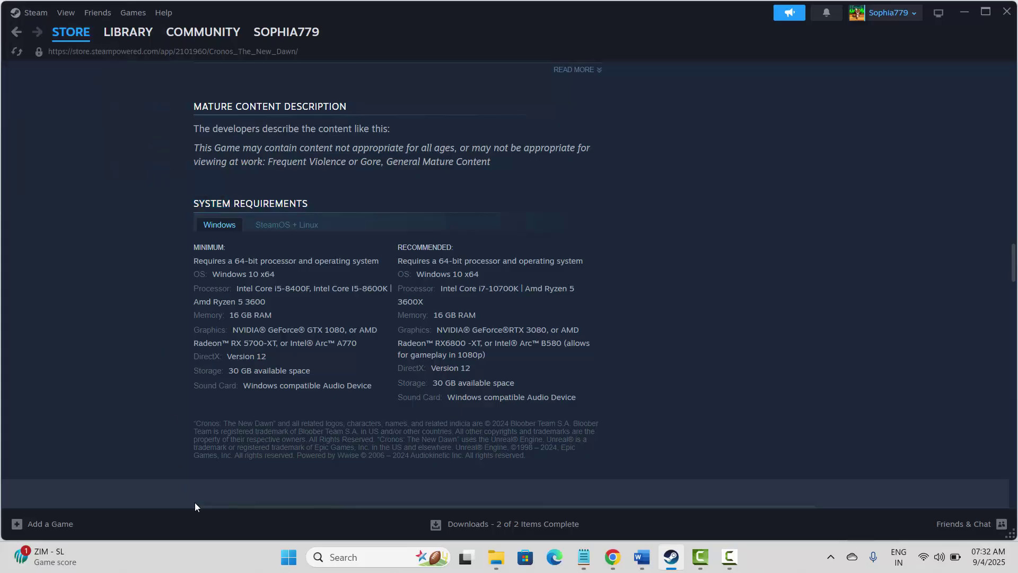
Show the Windows Restart power option without restarting, then minimise Steam.
left_click(287, 564)
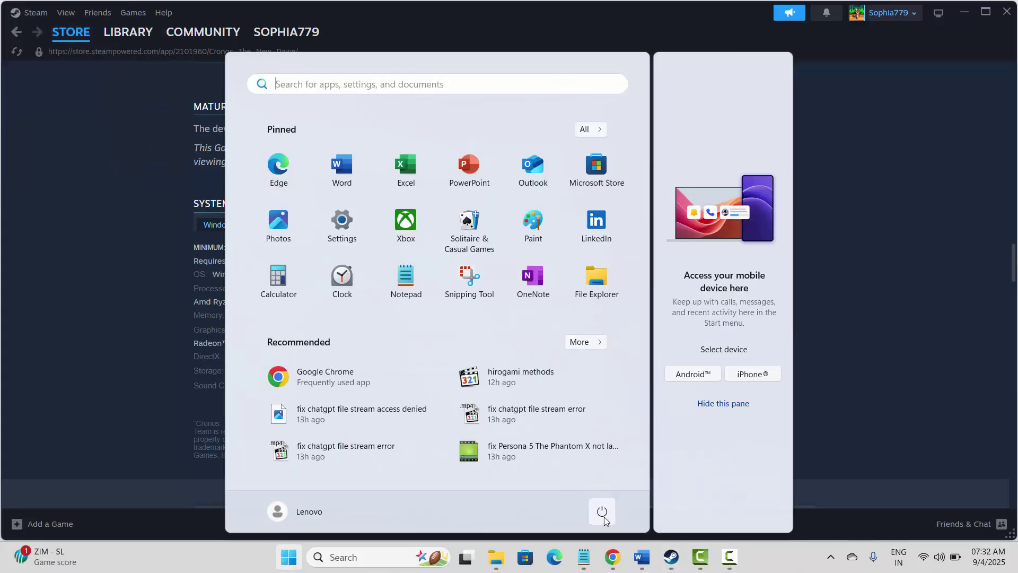
left_click(603, 515)
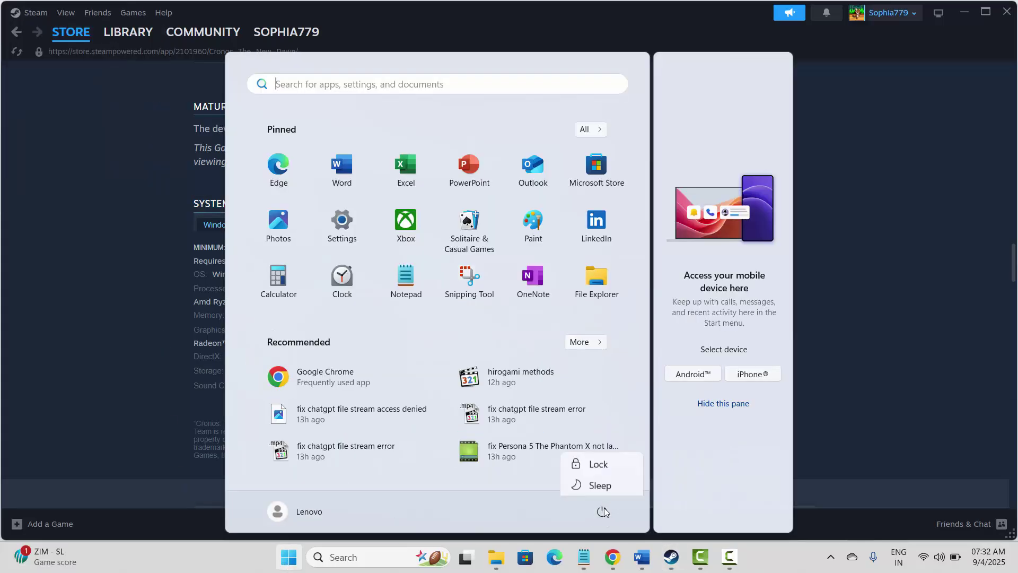
left_click(843, 403)
left_click(843, 402)
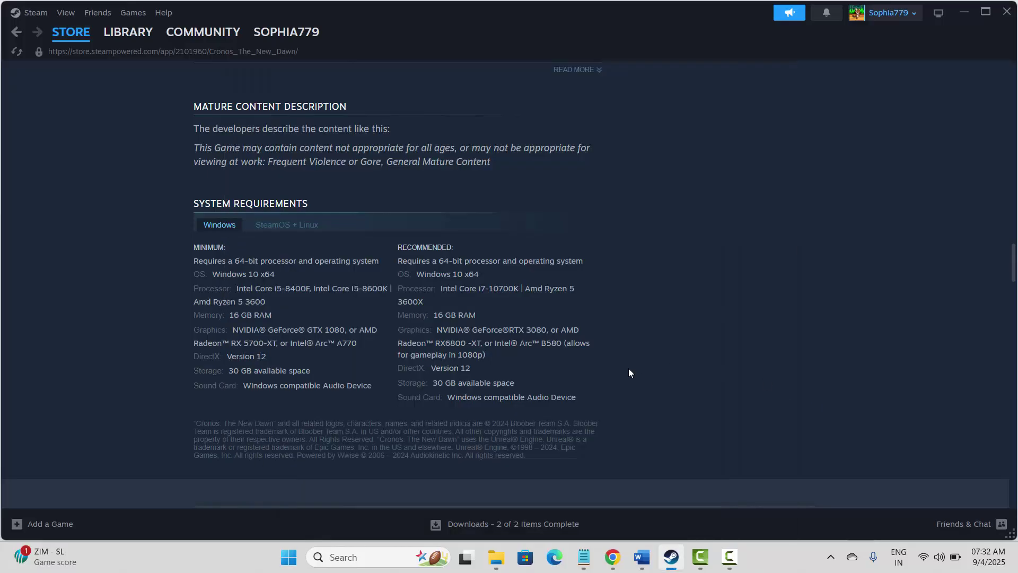
left_click(673, 558)
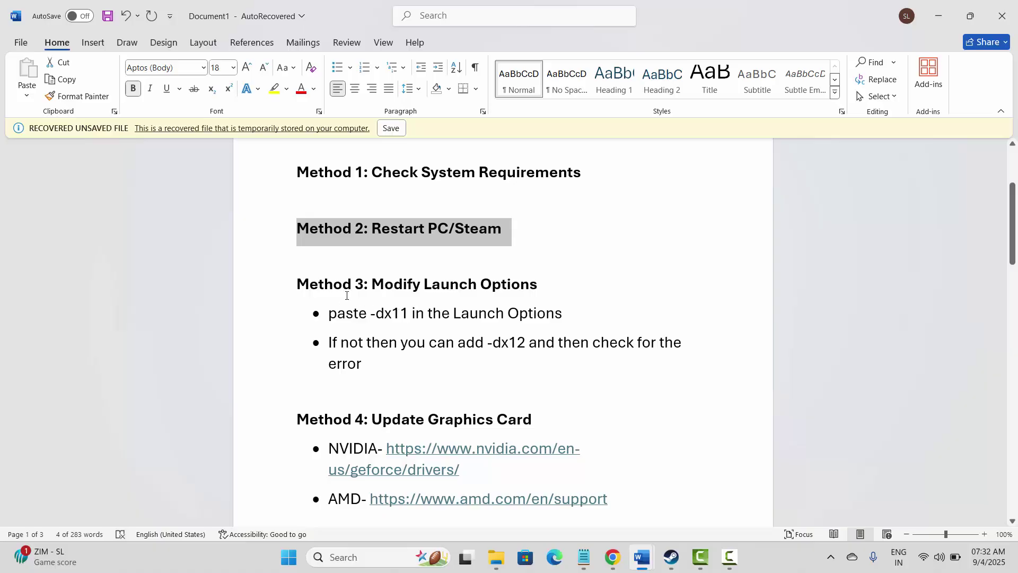
Set ARK: Survival Evolved's Steam launch options to -dx12 and close its properties.
left_click(264, 294)
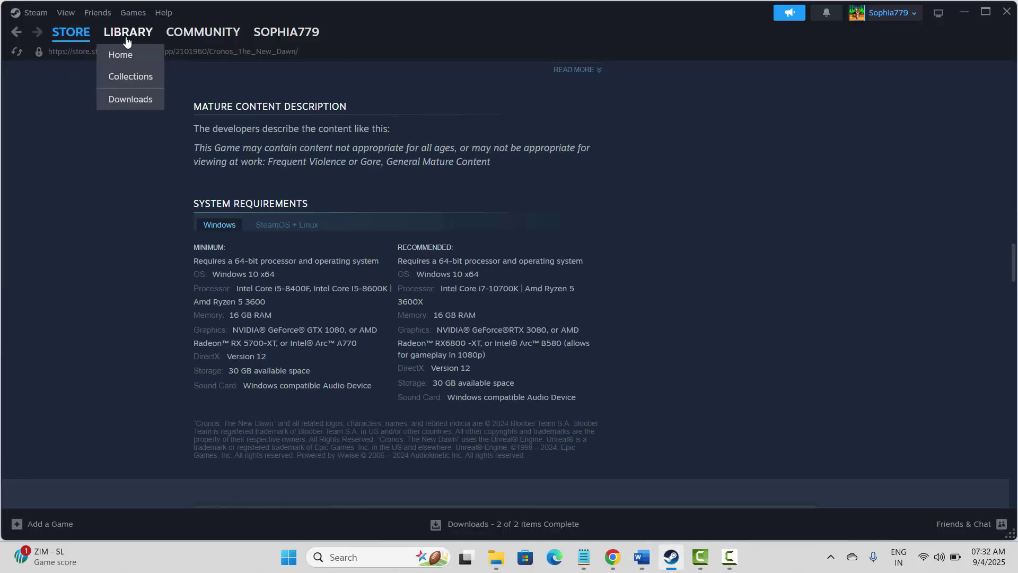
left_click(126, 33)
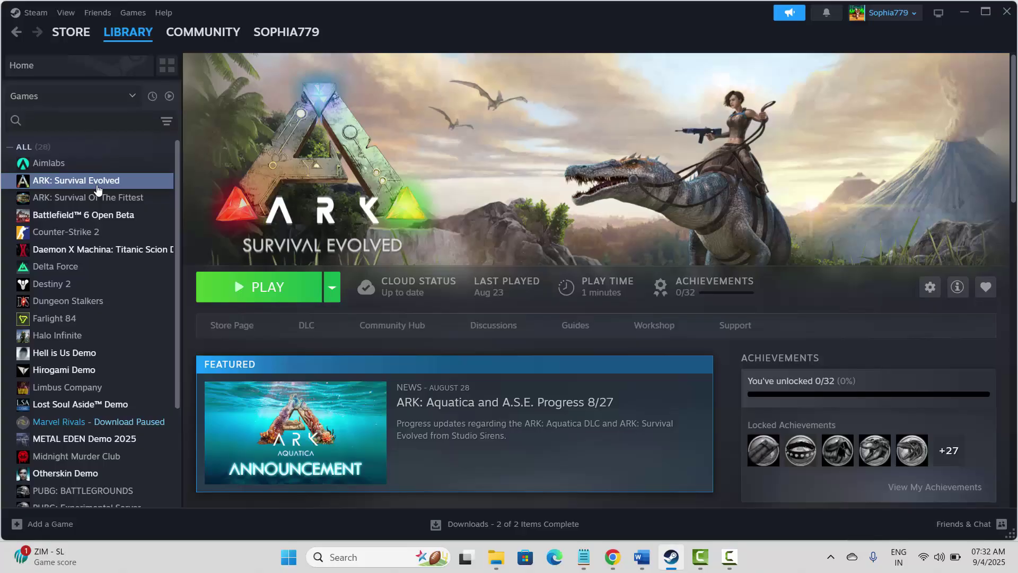
right_click(98, 185)
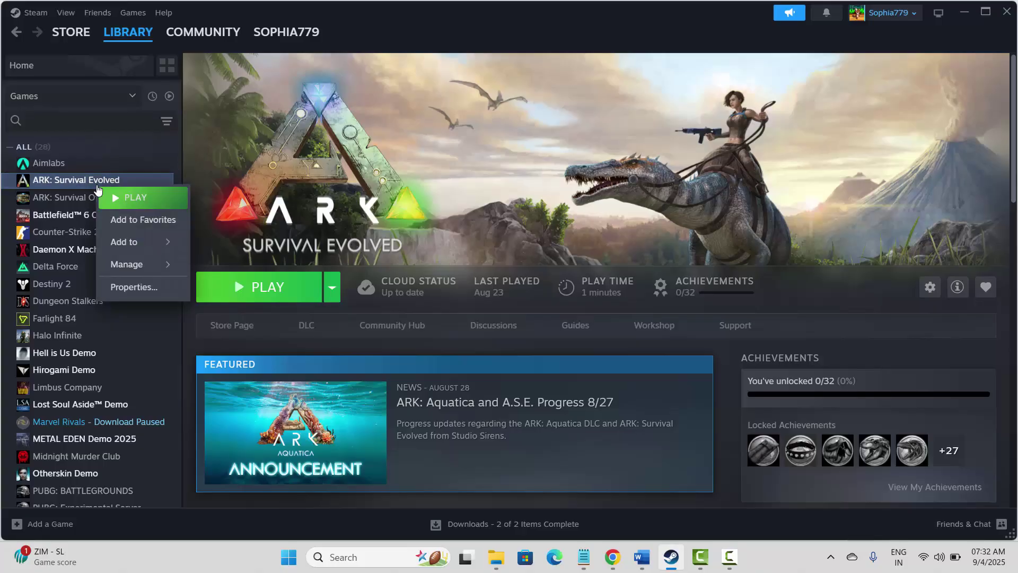
left_click(136, 289)
left_click(413, 399)
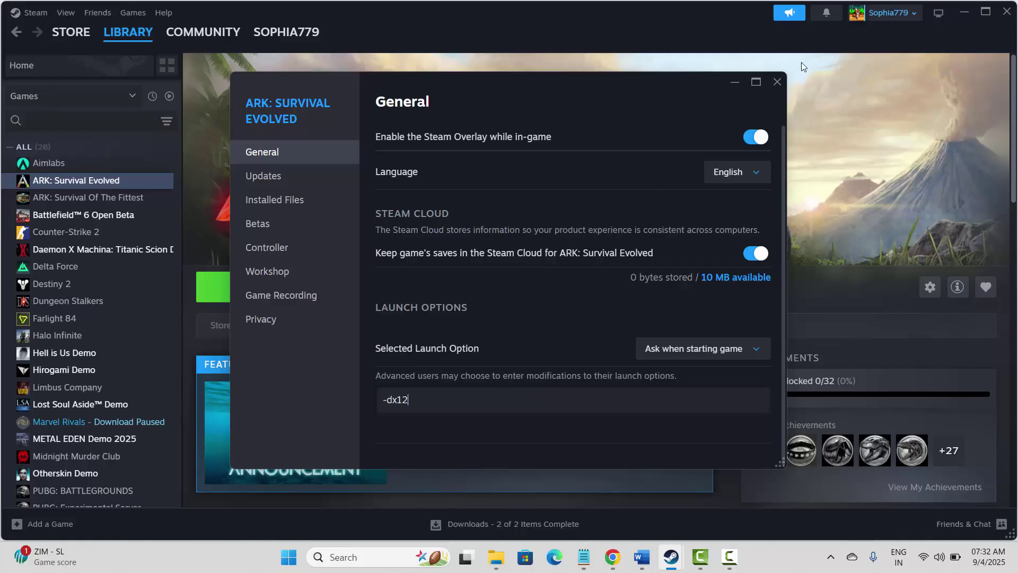
left_click(777, 82)
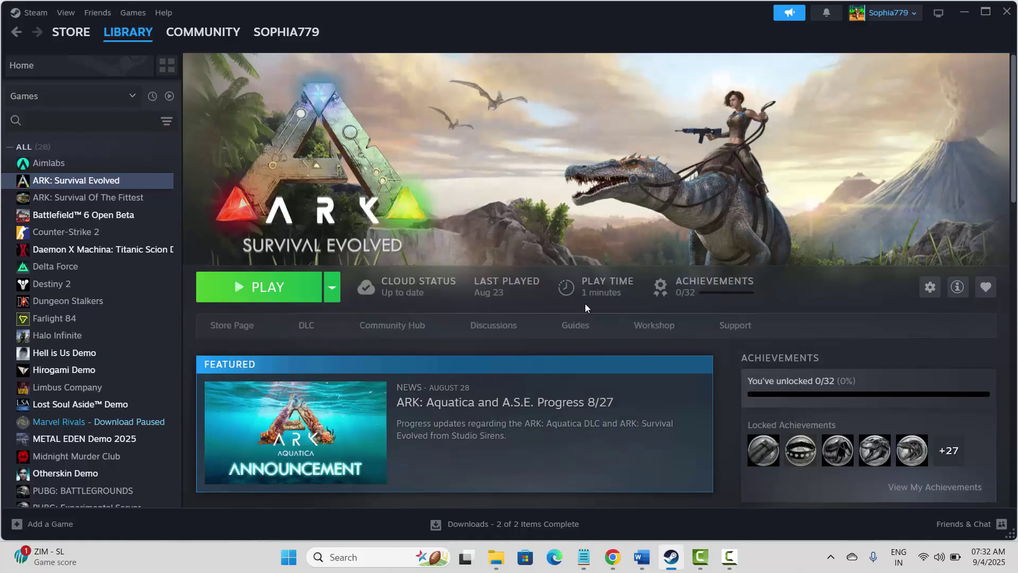
Mark the Method 4: Update Graphics Card heading in the Word notes.
left_click(672, 557)
scroll(359, 366, "down", 3)
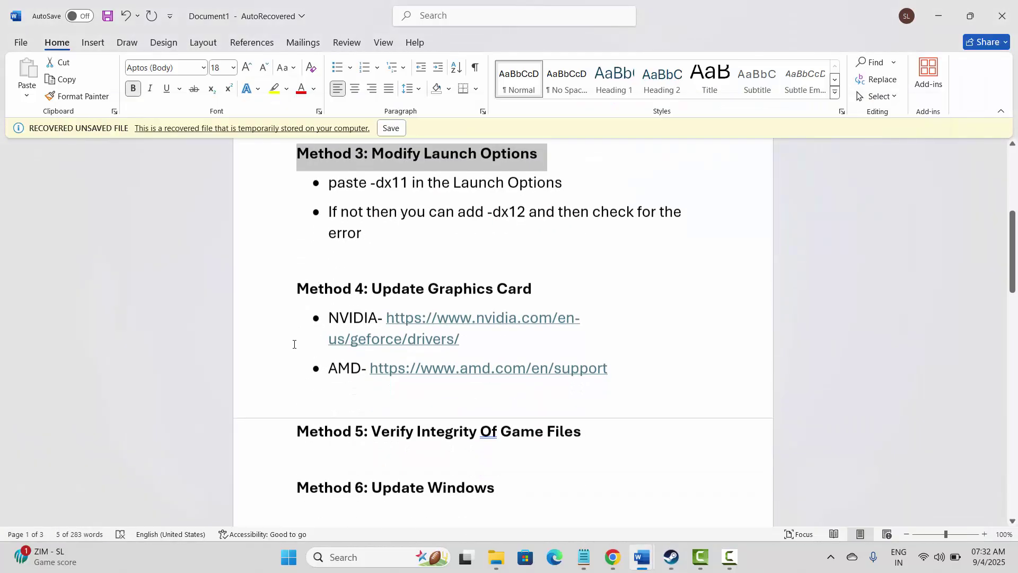
left_click(268, 291)
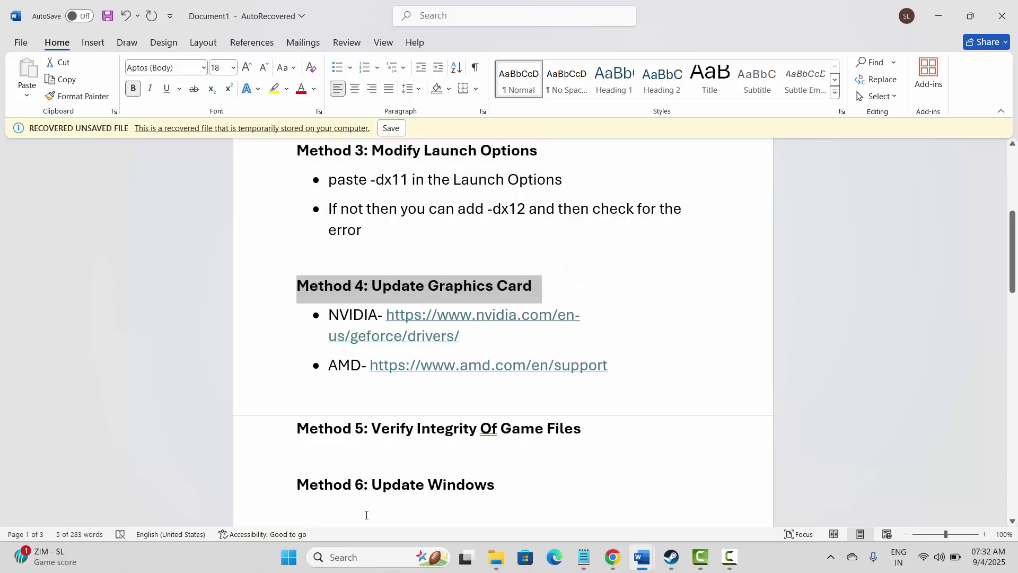
Search automatically for an updated Intel(R) UHD Graphics driver in Device Manager, then close it.
left_click(344, 556)
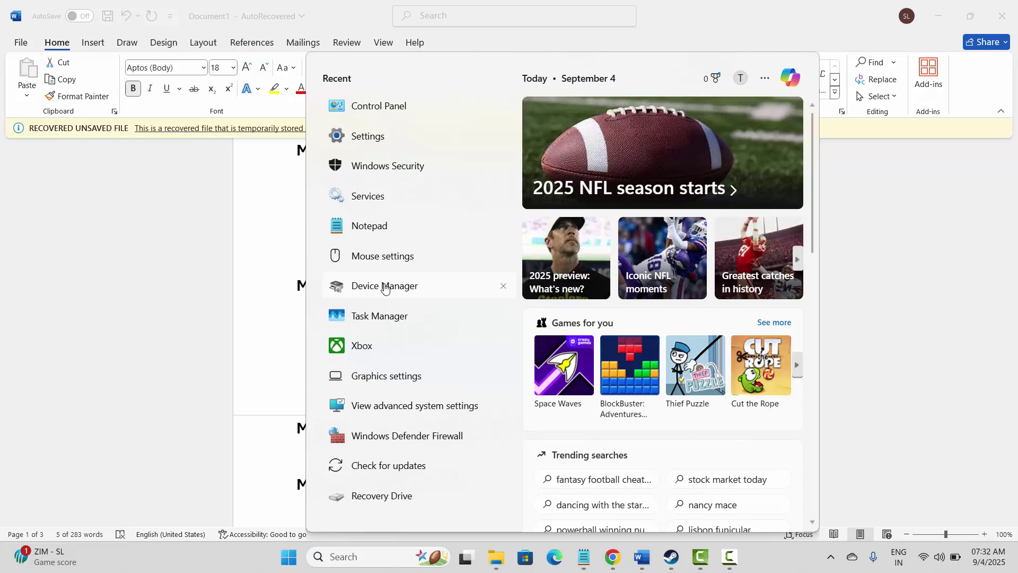
left_click(384, 286)
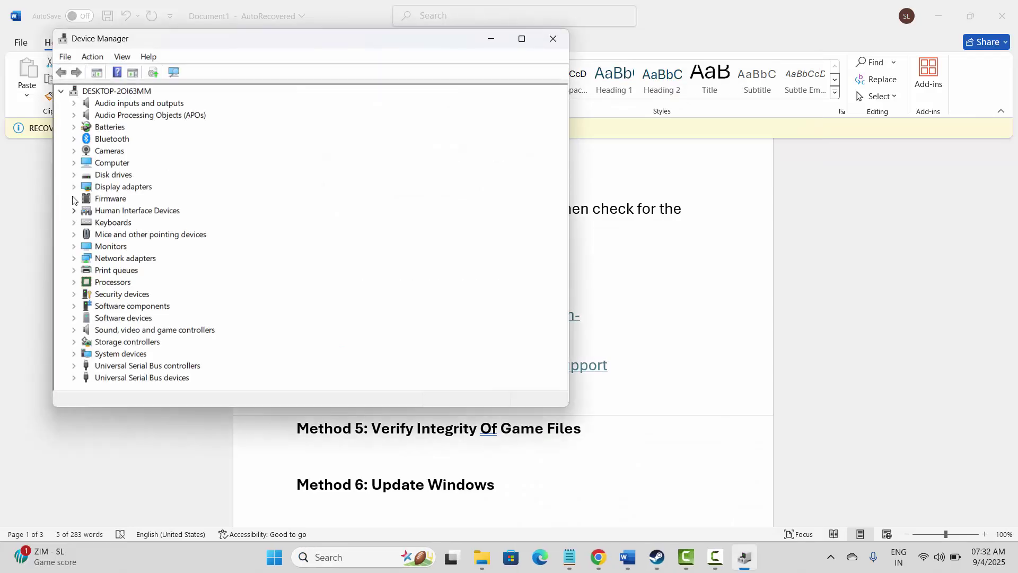
left_click(74, 187)
left_click(132, 198)
right_click(133, 199)
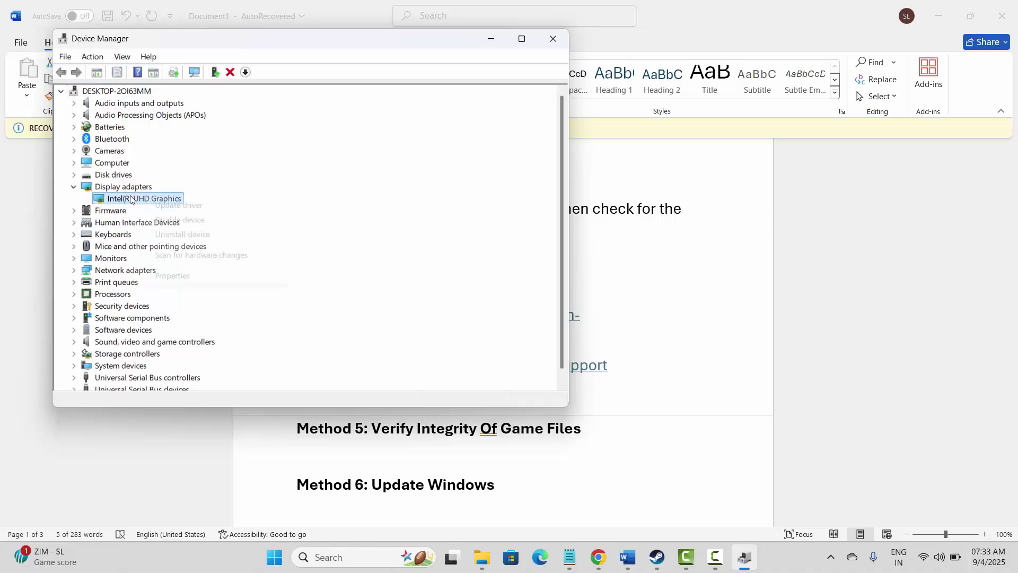
left_click(154, 206)
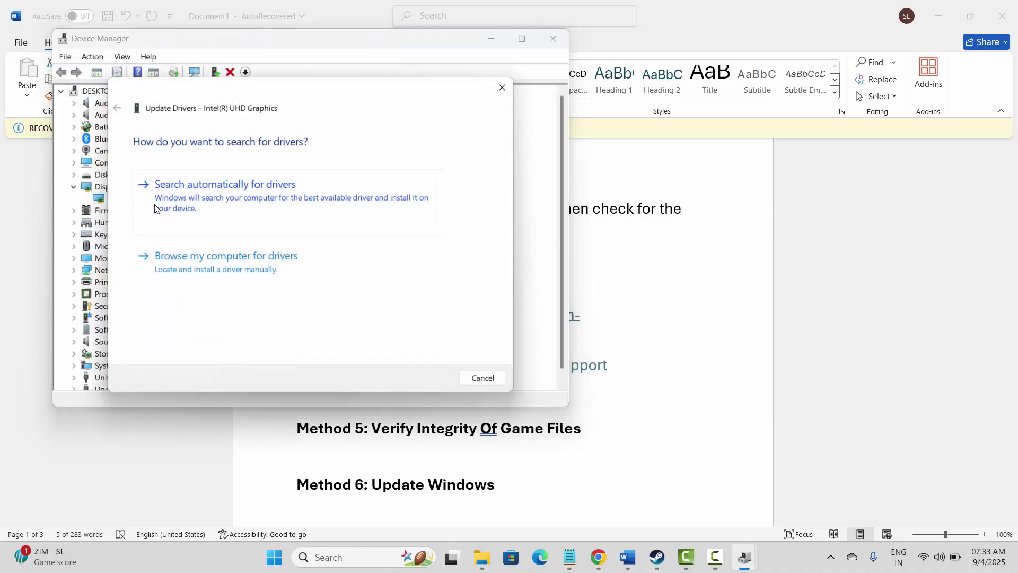
left_click(253, 208)
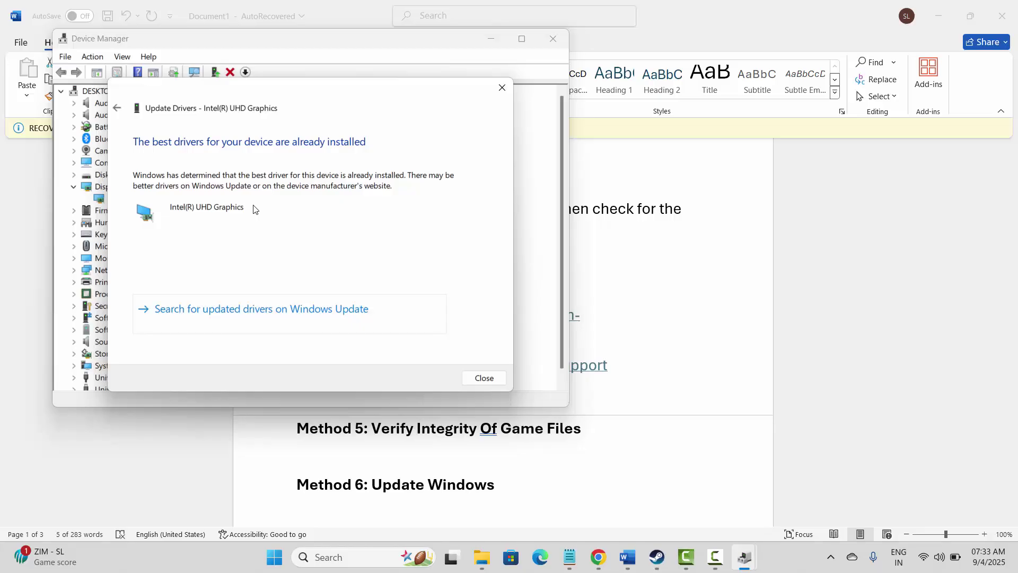
left_click(498, 94)
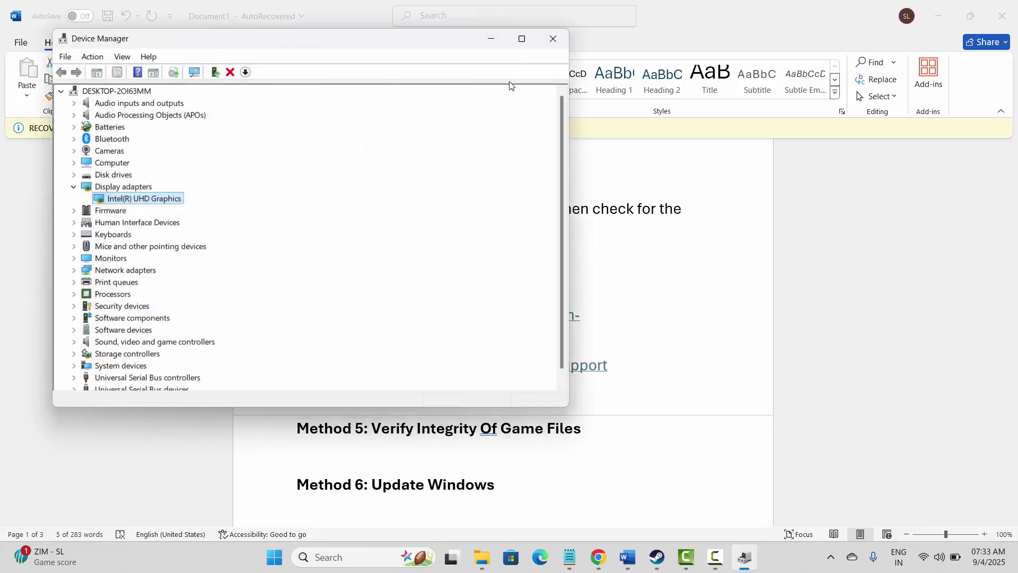
left_click(552, 39)
Point out the NVIDIA and AMD driver links in the notes, then deselect them.
left_click(395, 237)
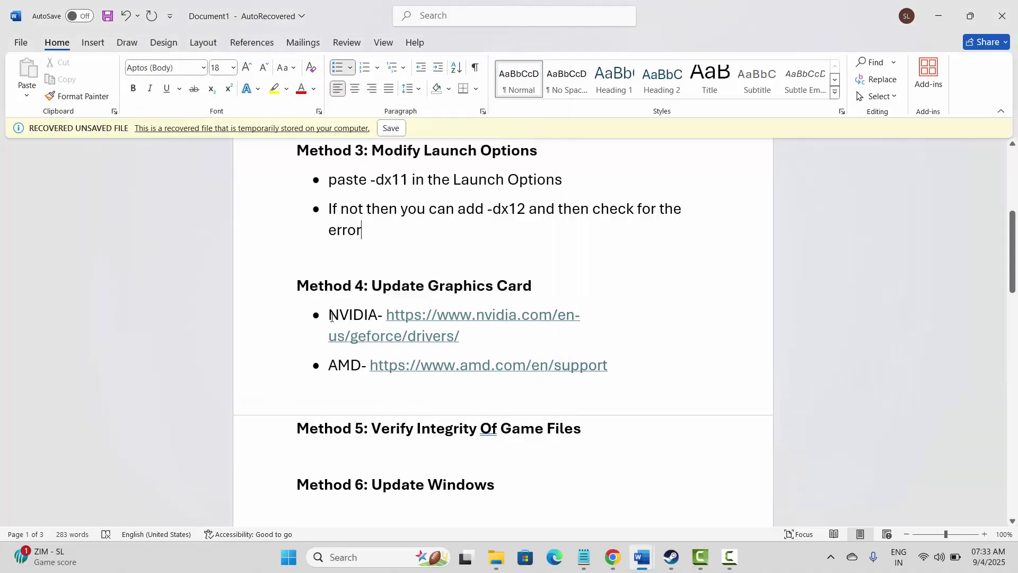
left_click_drag(331, 316, 455, 336)
left_click(351, 364)
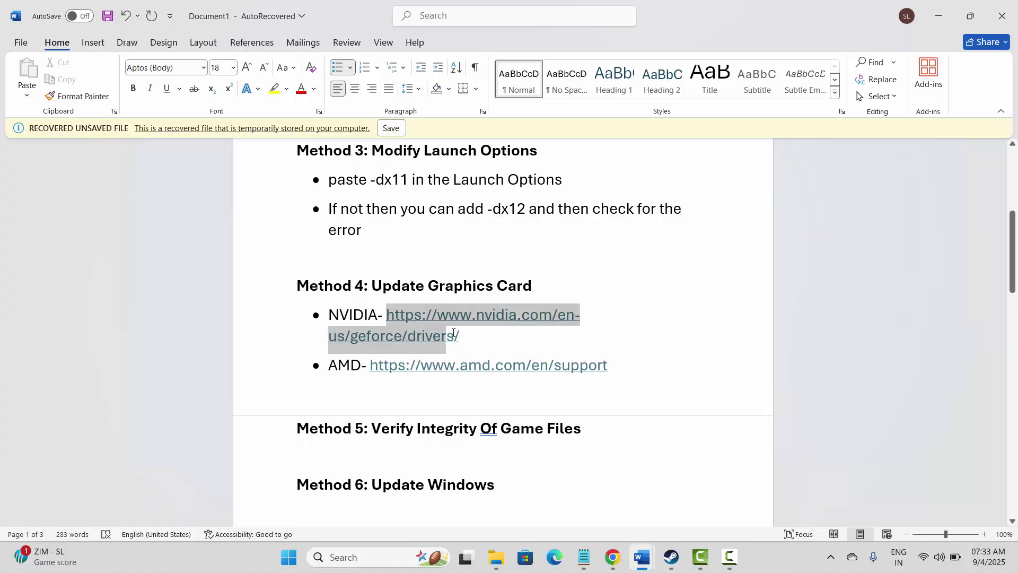
left_click(399, 266)
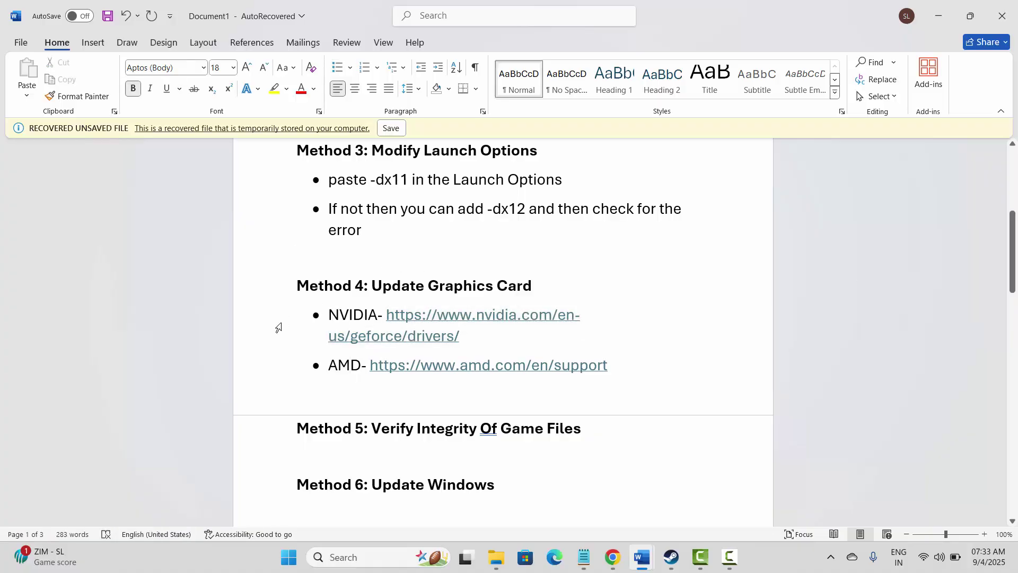
scroll(277, 371, "down", 2)
Show ARK: Survival Evolved's Installed Files properties for verifying game files, then close them.
left_click(278, 370)
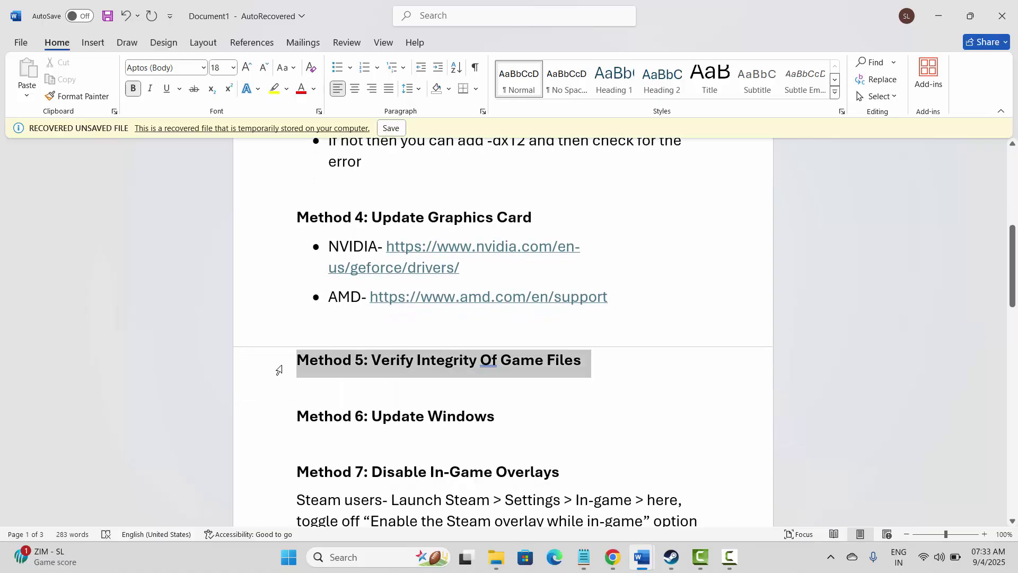
left_click(682, 561)
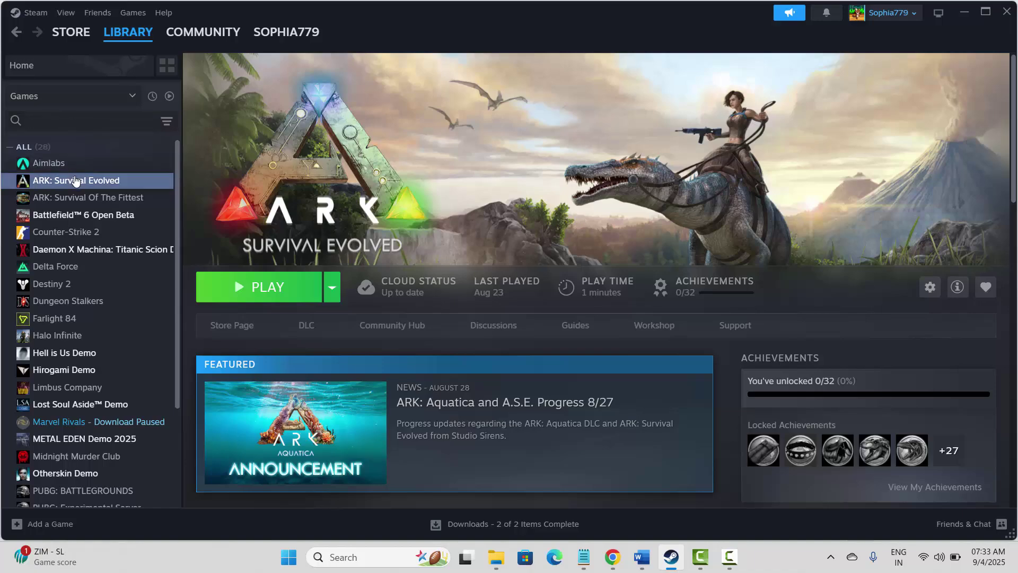
right_click(75, 181)
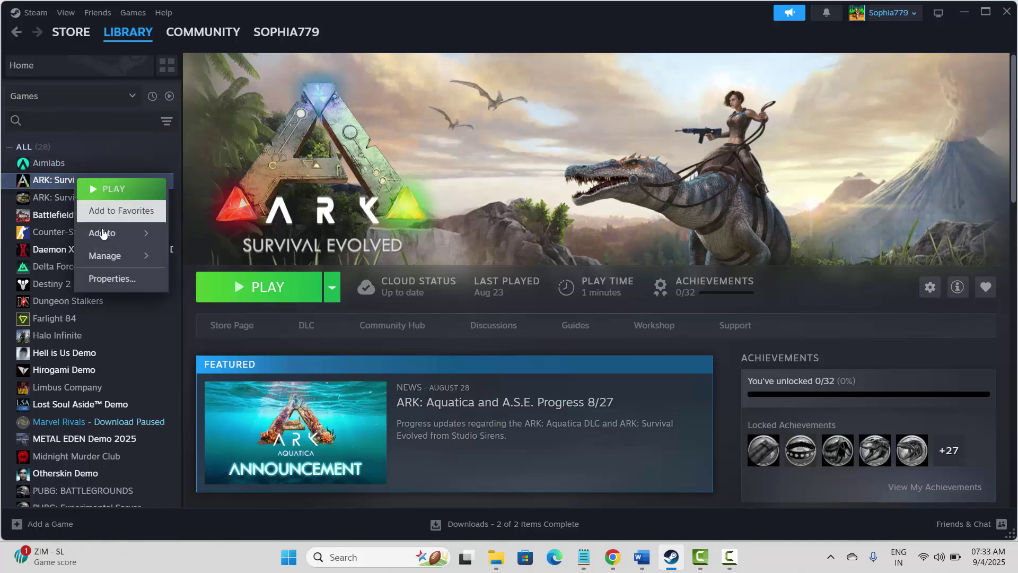
left_click(103, 277)
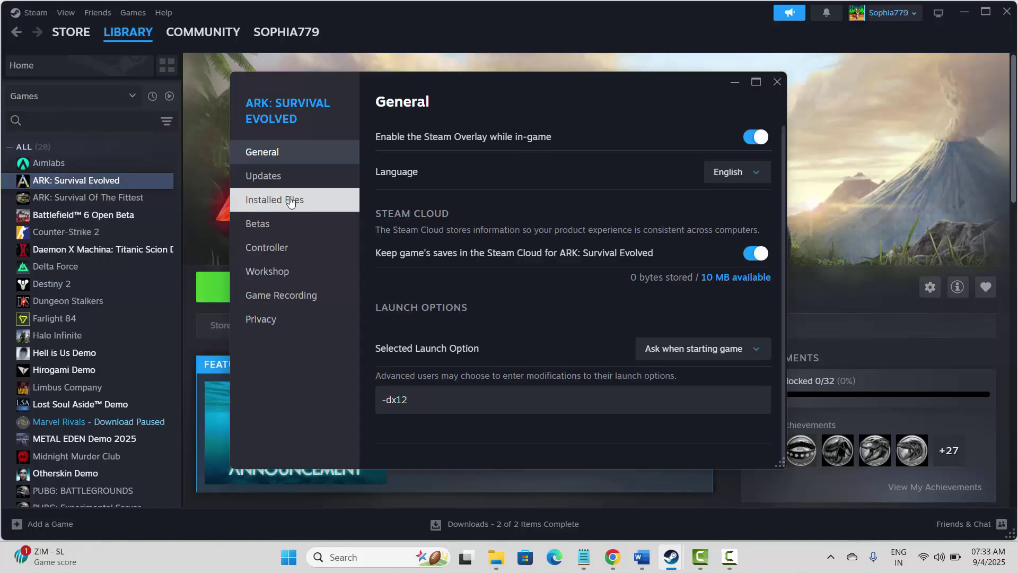
left_click(291, 200)
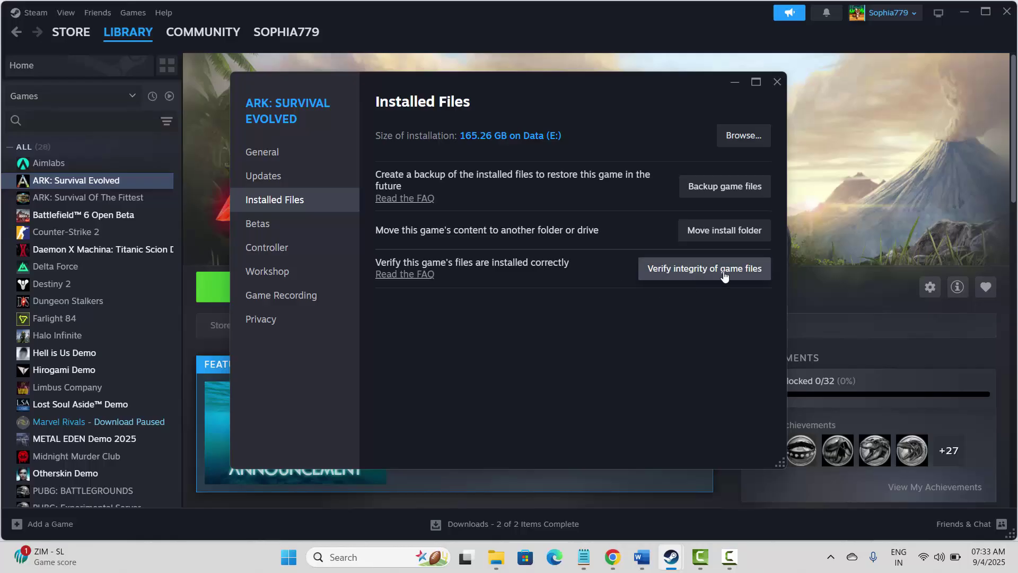
left_click(776, 82)
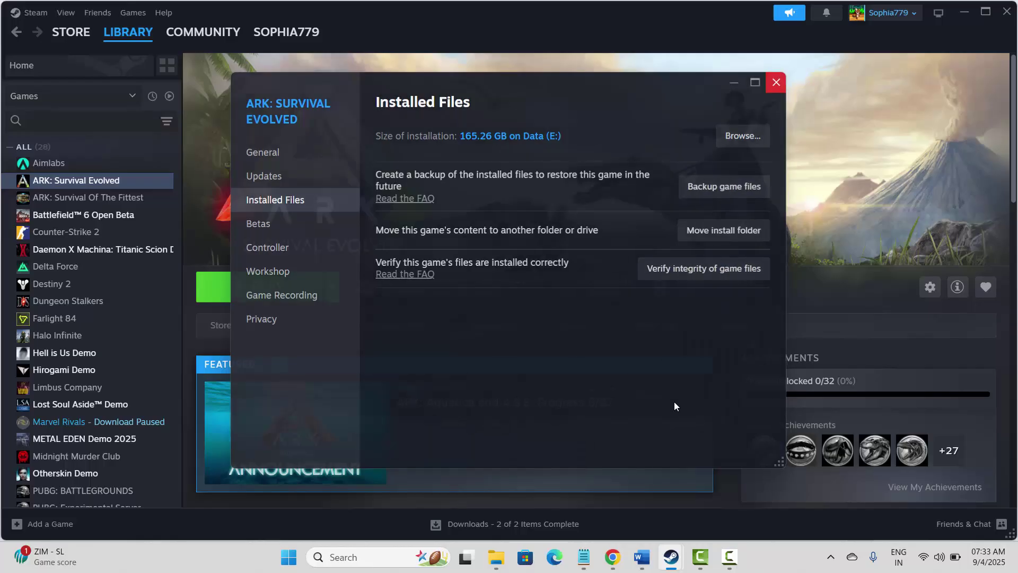
Minimise Steam and mark the Method 6: Update Windows heading in the notes.
left_click(672, 560)
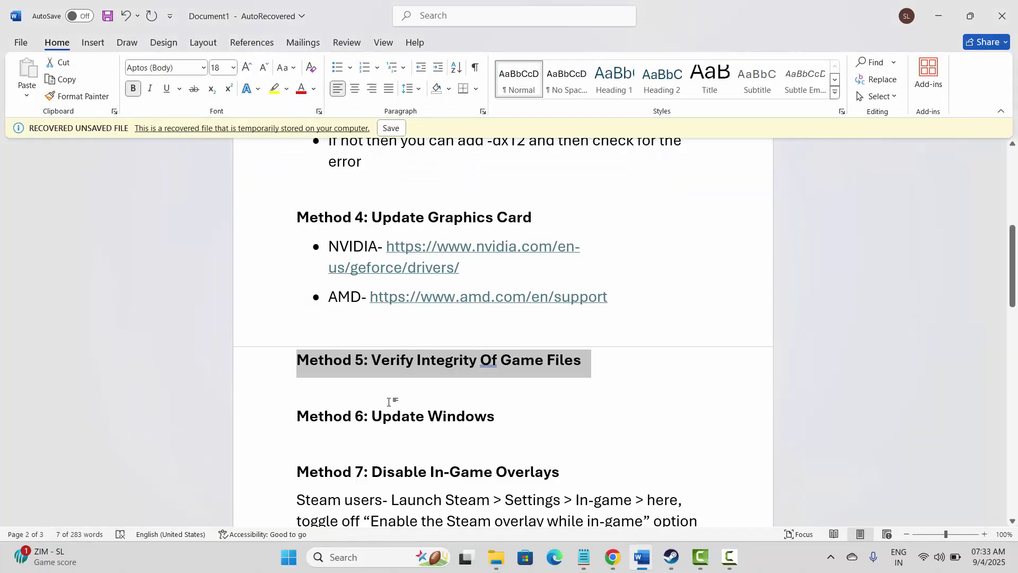
scroll(329, 398, "down", 3)
left_click(273, 325)
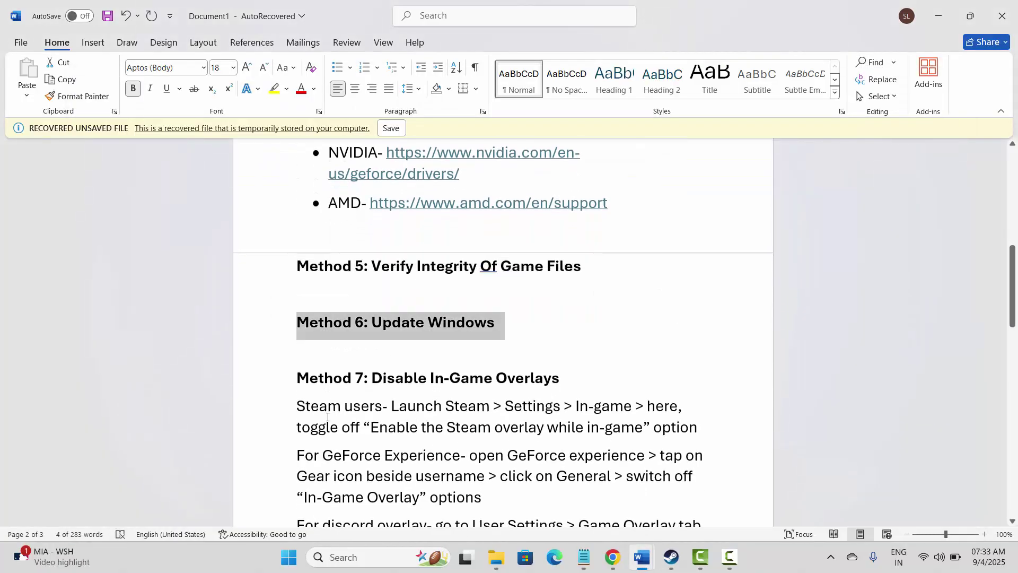
left_click(339, 556)
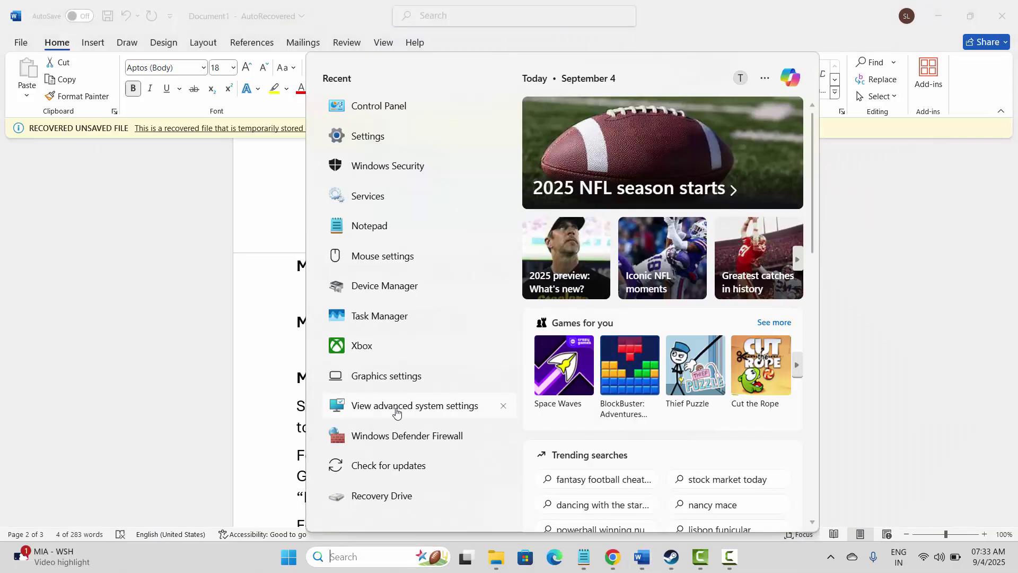
Check that Windows Update reports the PC is up to date, then close Settings.
left_click(401, 465)
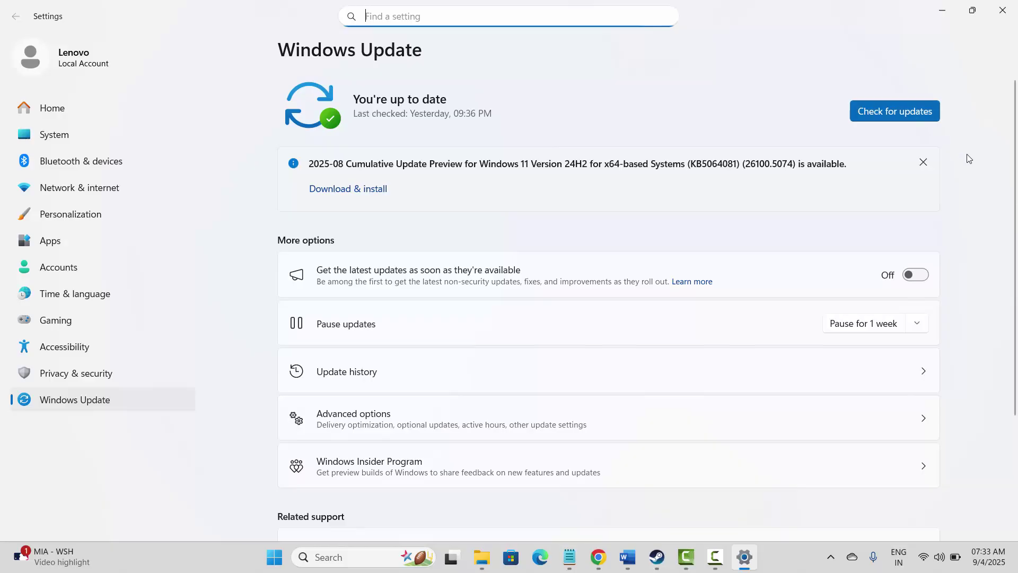
left_click(1002, 10)
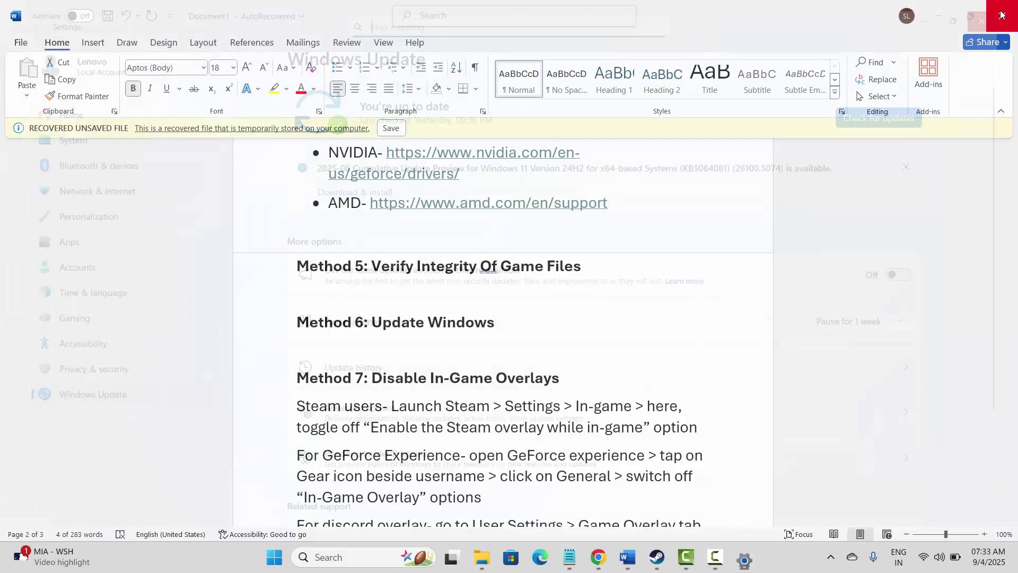
Switch off 'Enable the Steam Overlay while in-game' in ARK: Survival Evolved's properties.
left_click(266, 390)
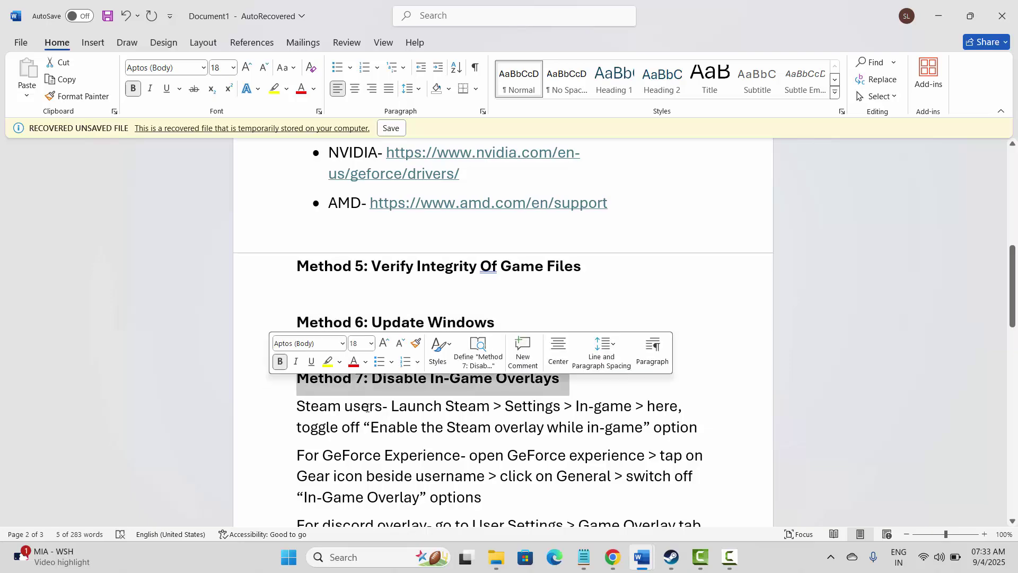
scroll(477, 419, "down", 5)
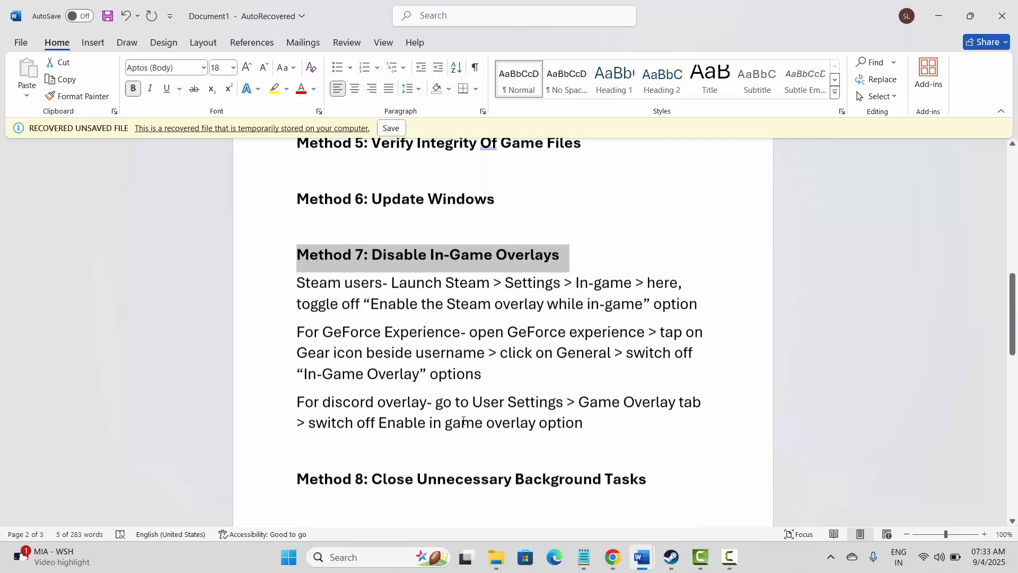
left_click(672, 556)
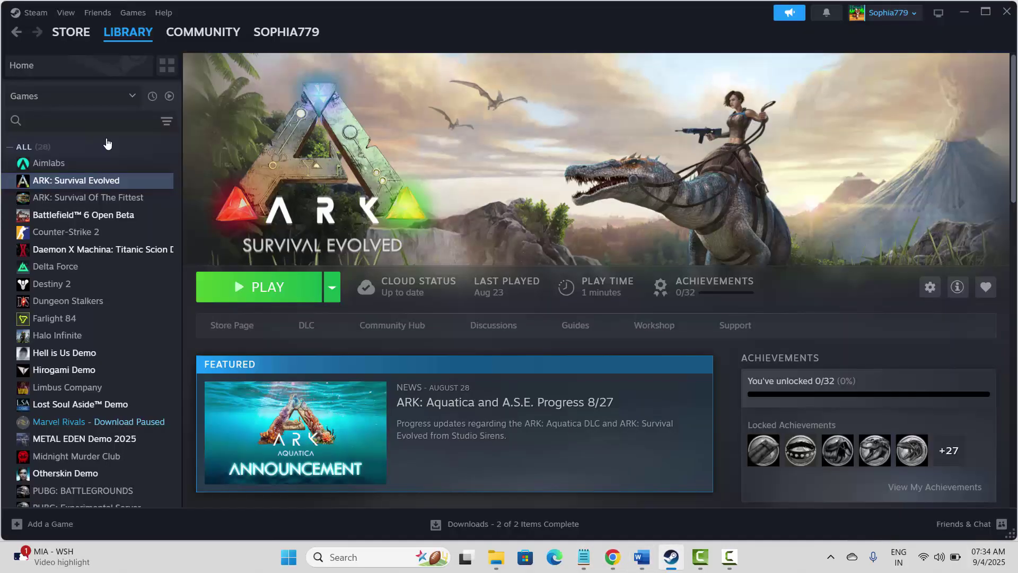
right_click(94, 183)
left_click(137, 286)
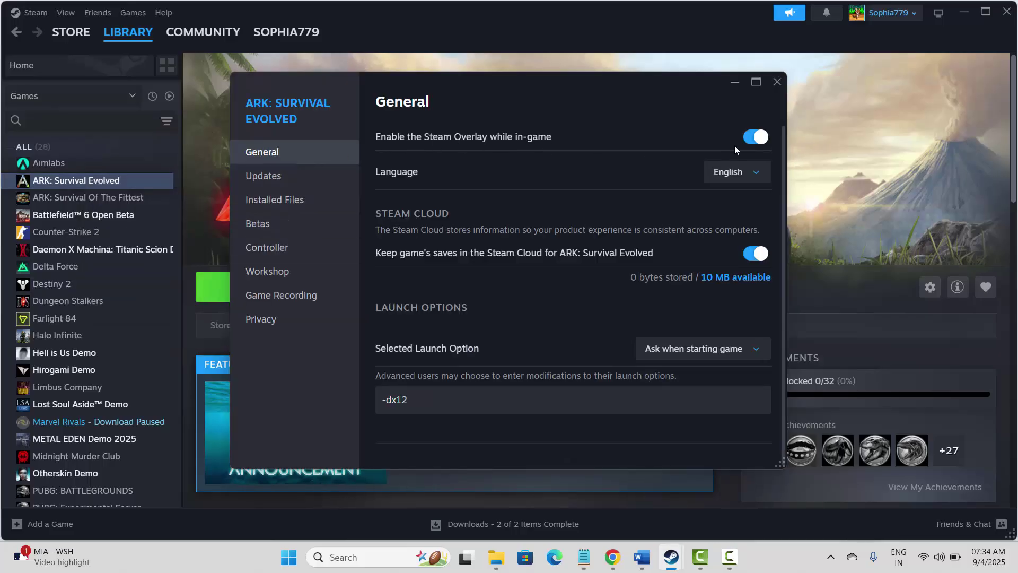
left_click(752, 141)
left_click(775, 86)
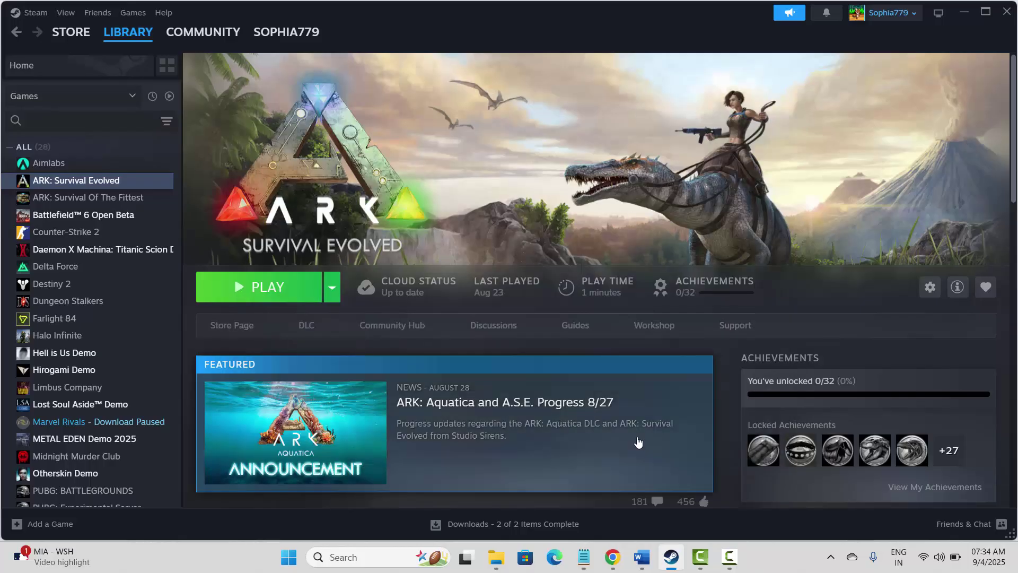
left_click(642, 557)
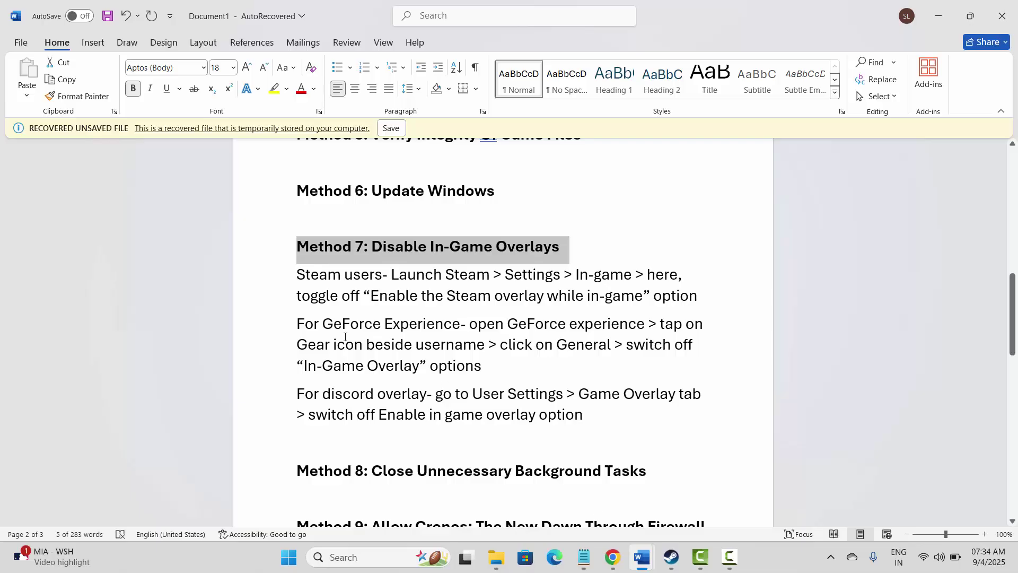
left_click_drag(328, 329, 434, 326)
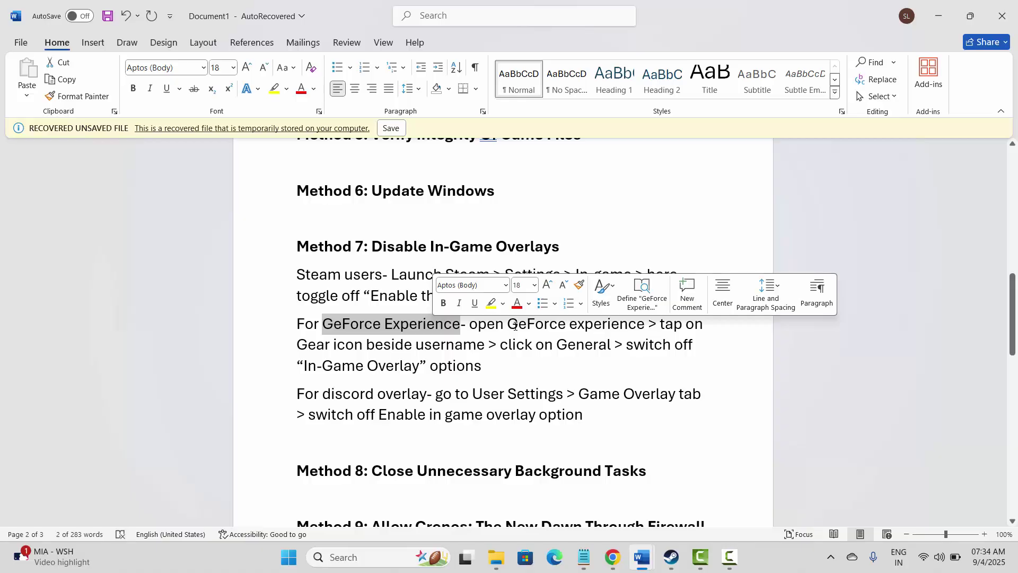
left_click(334, 390)
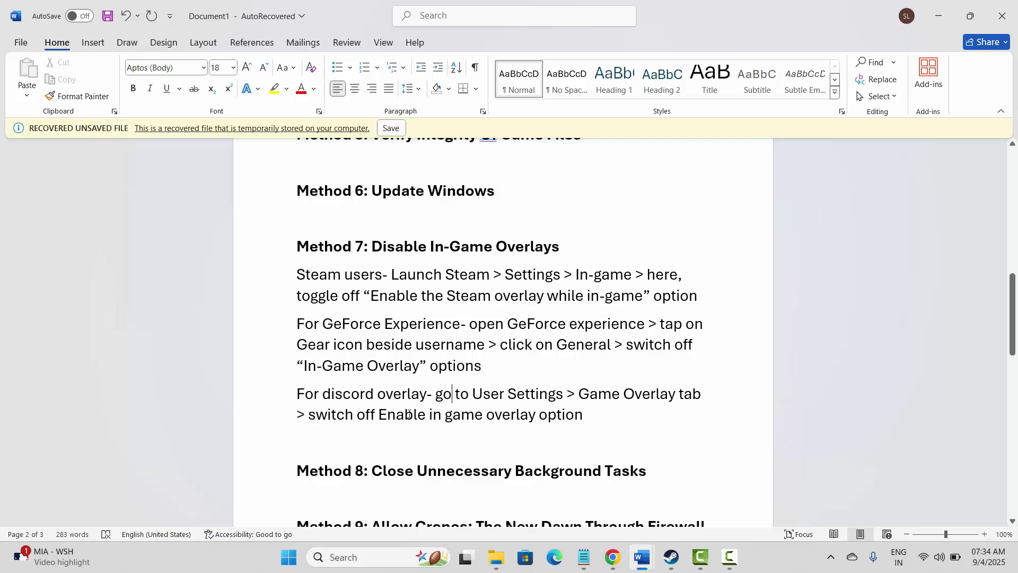
left_click_drag(403, 420, 473, 414)
scroll(472, 418, "down", 3)
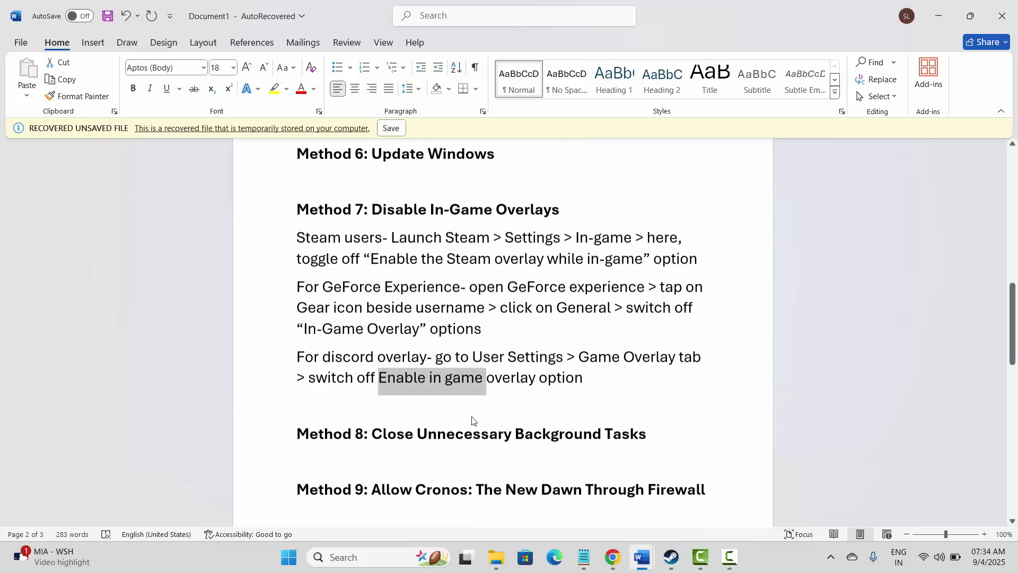
scroll(473, 416, "down", 2)
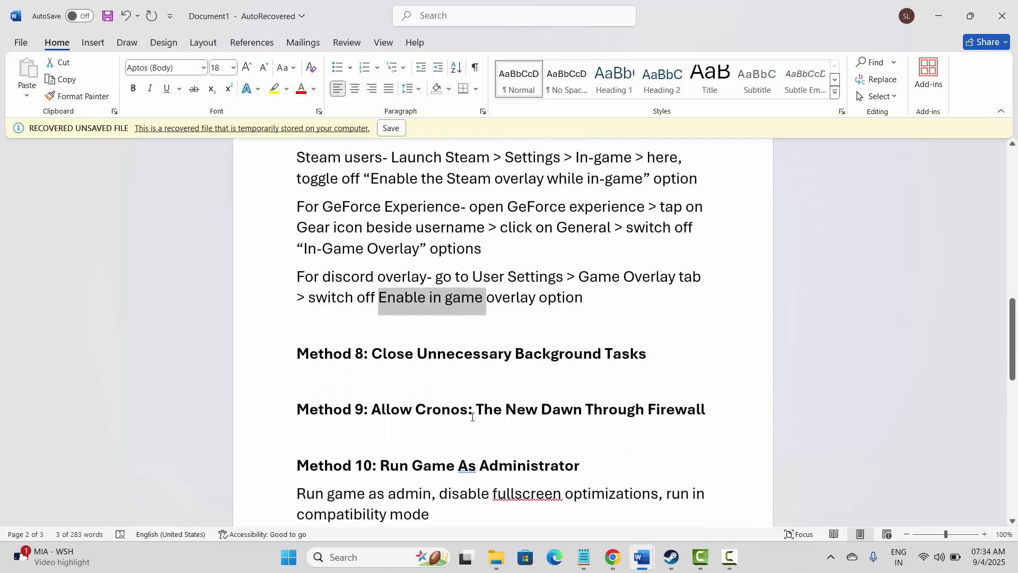
left_click(262, 362)
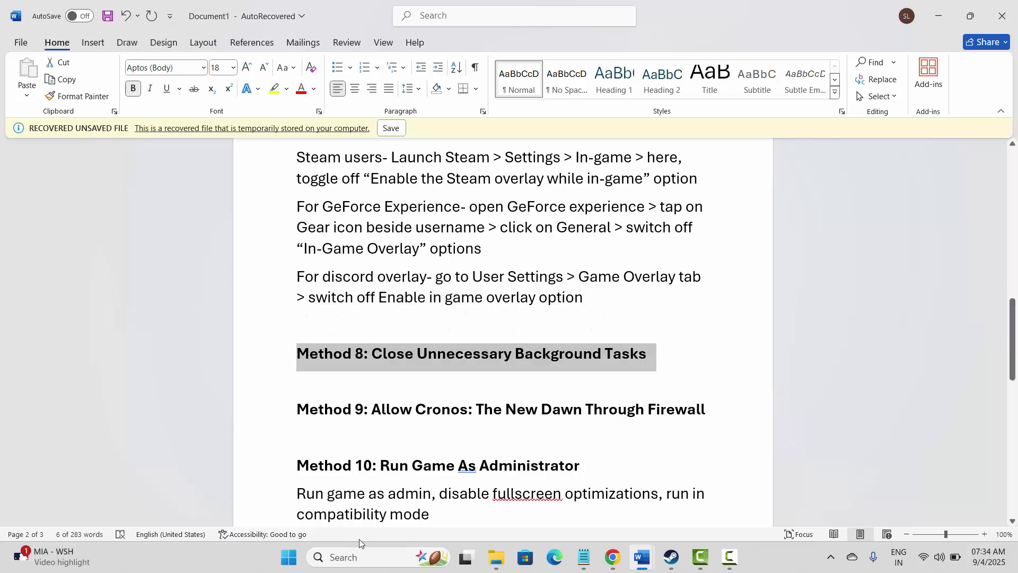
End the fcmcomm background process in Task Manager and close Task Manager.
left_click(341, 556)
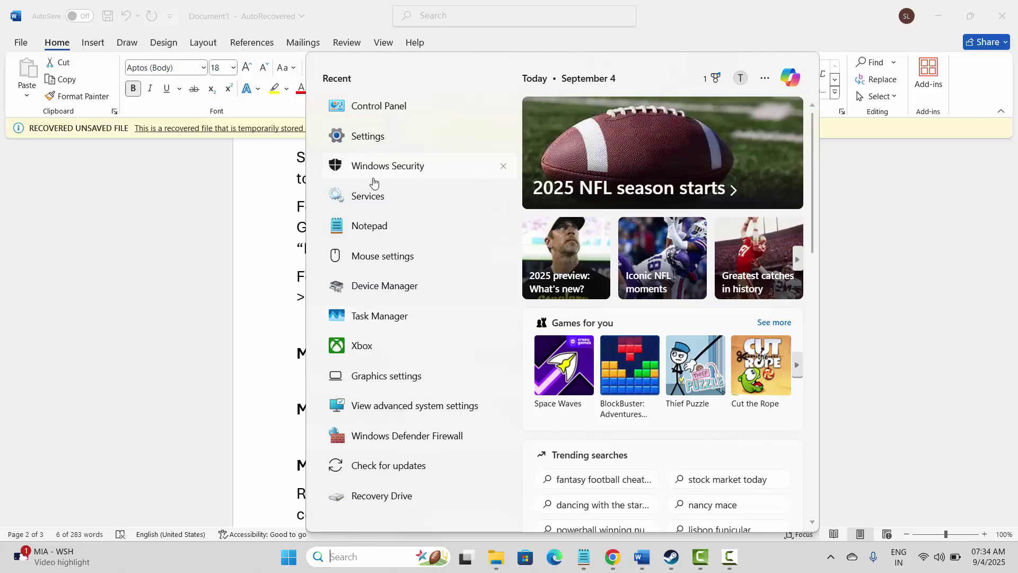
left_click(391, 317)
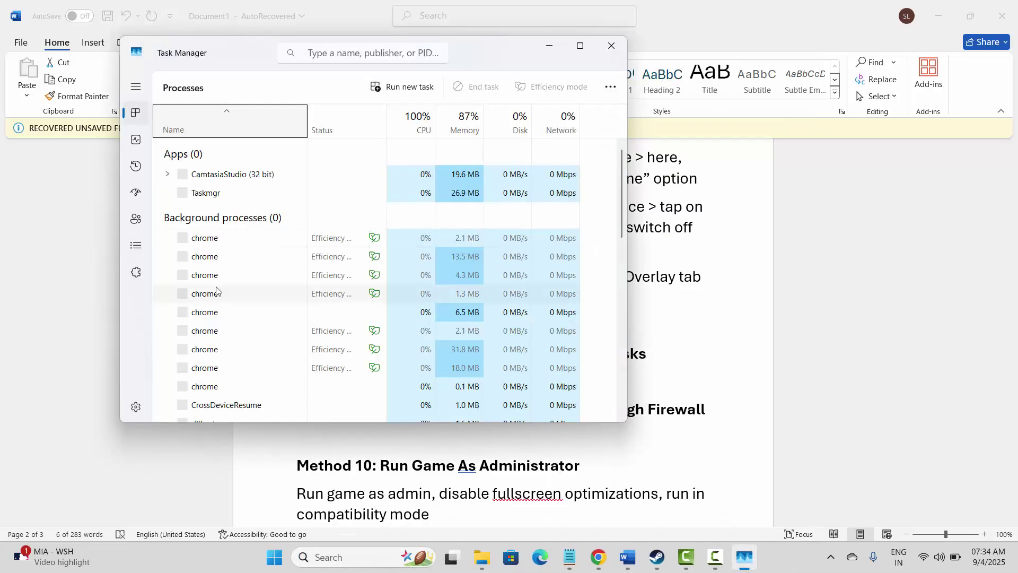
scroll(226, 320, "down", 2)
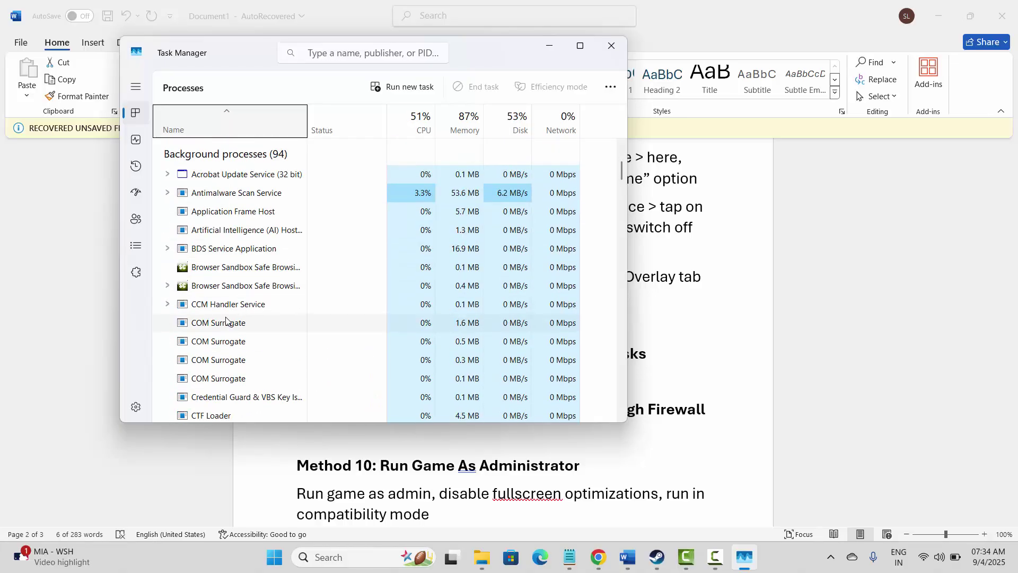
scroll(226, 319, "up", 2)
scroll(226, 319, "down", 5)
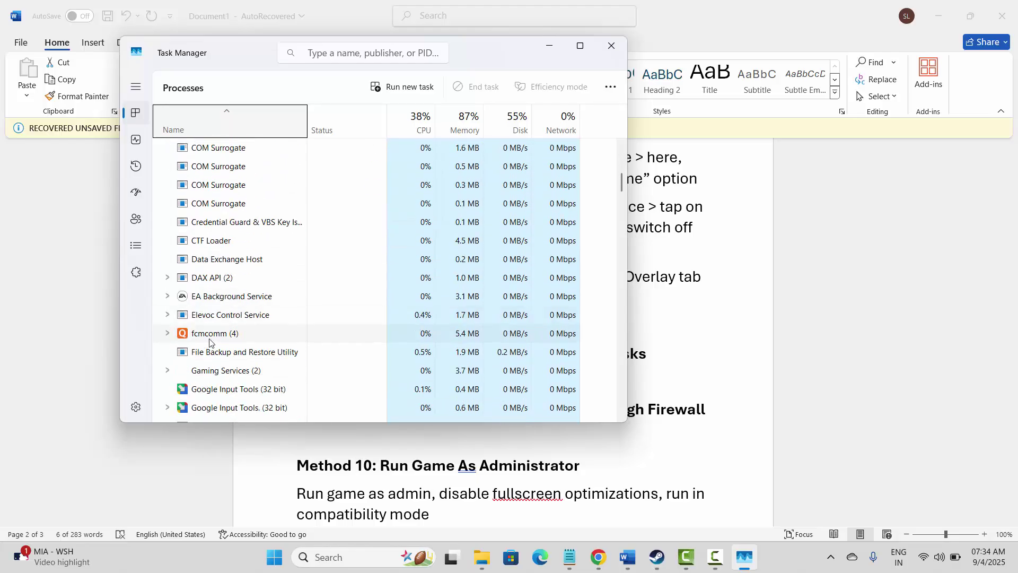
right_click(211, 337)
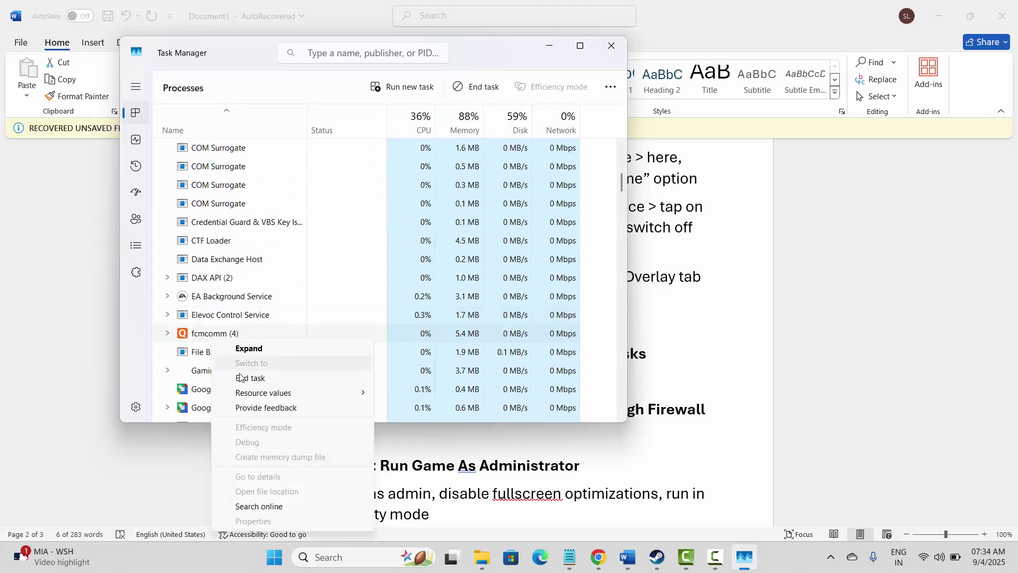
left_click(606, 52)
left_click(606, 52)
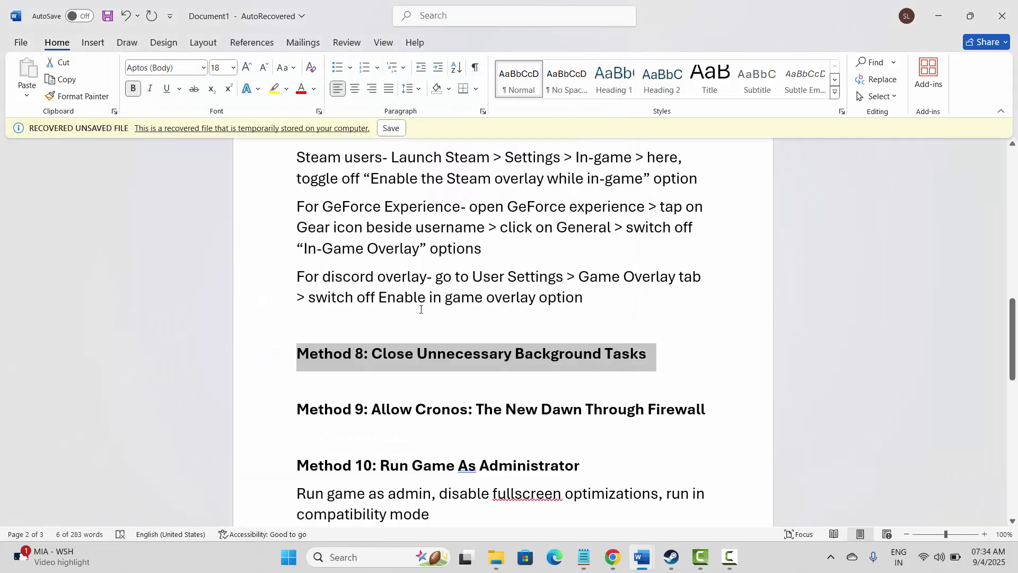
Unlock the firewall's allowed apps list and select the ARK: Survival Evolved entry.
left_click(275, 421)
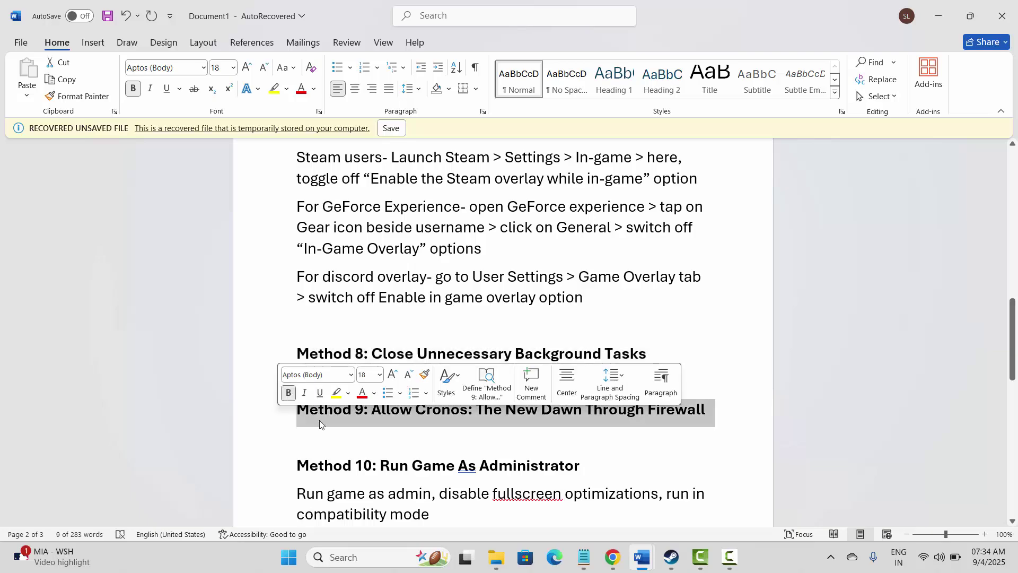
left_click(363, 562)
left_click(394, 436)
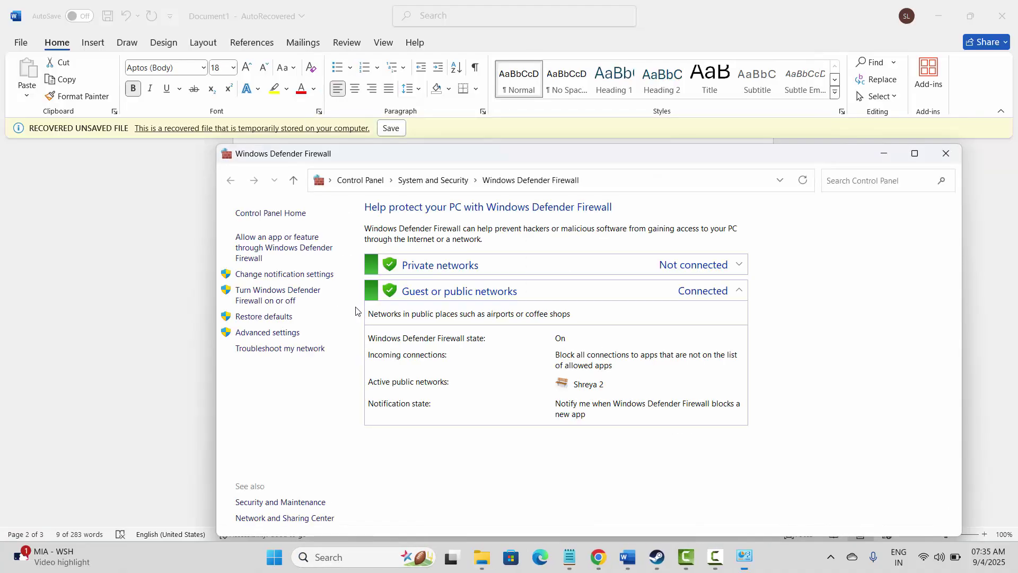
left_click(297, 246)
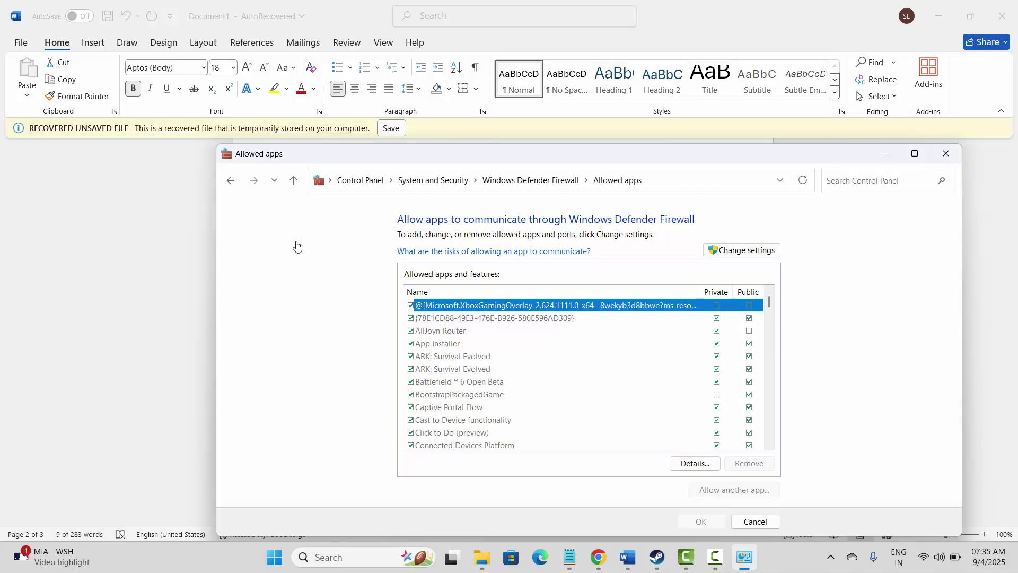
left_click(737, 251)
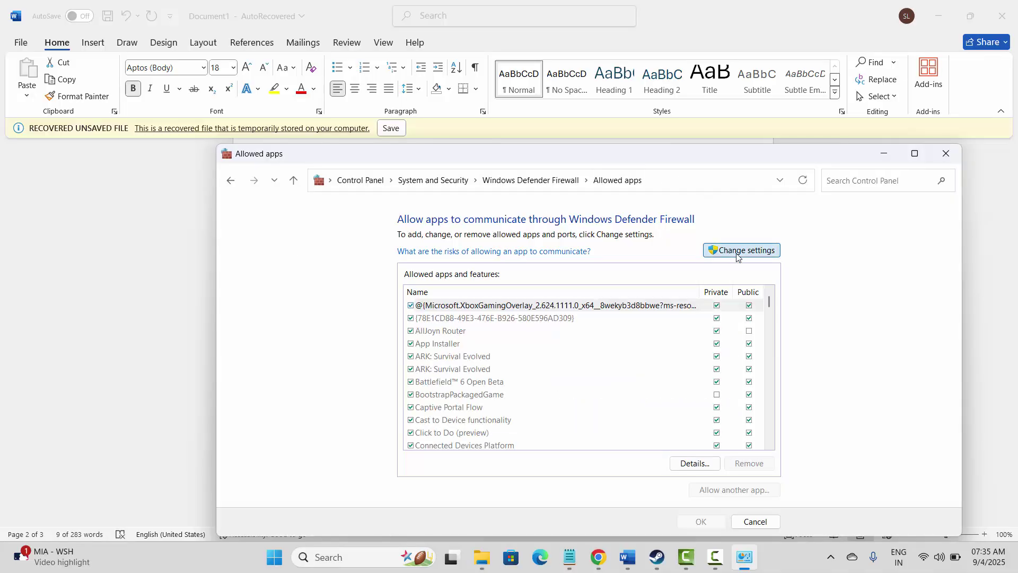
left_click(469, 359)
Cancel adding another app, keep ARK allowed on private and public networks, and confirm with OK.
left_click(700, 490)
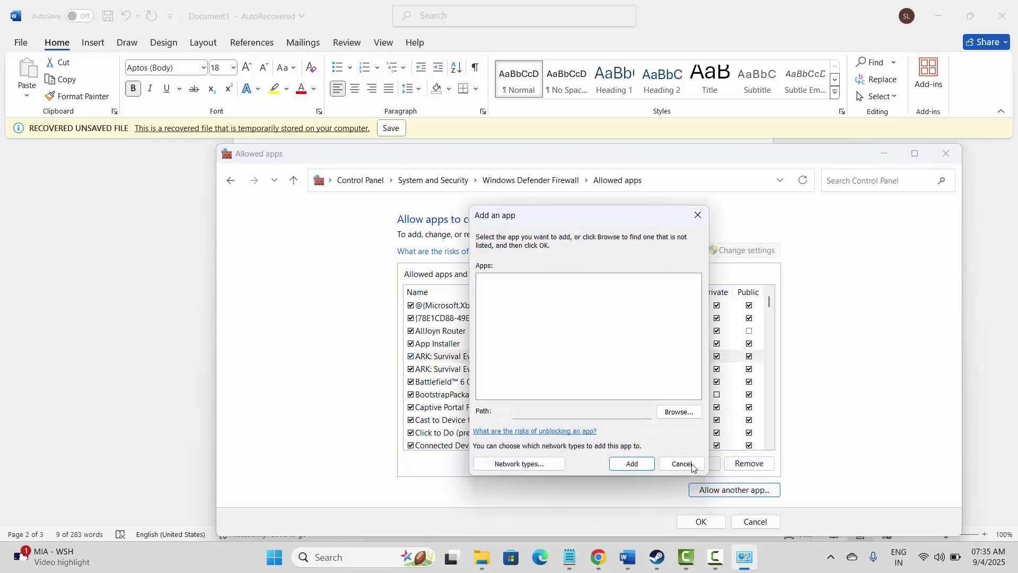
left_click(676, 412)
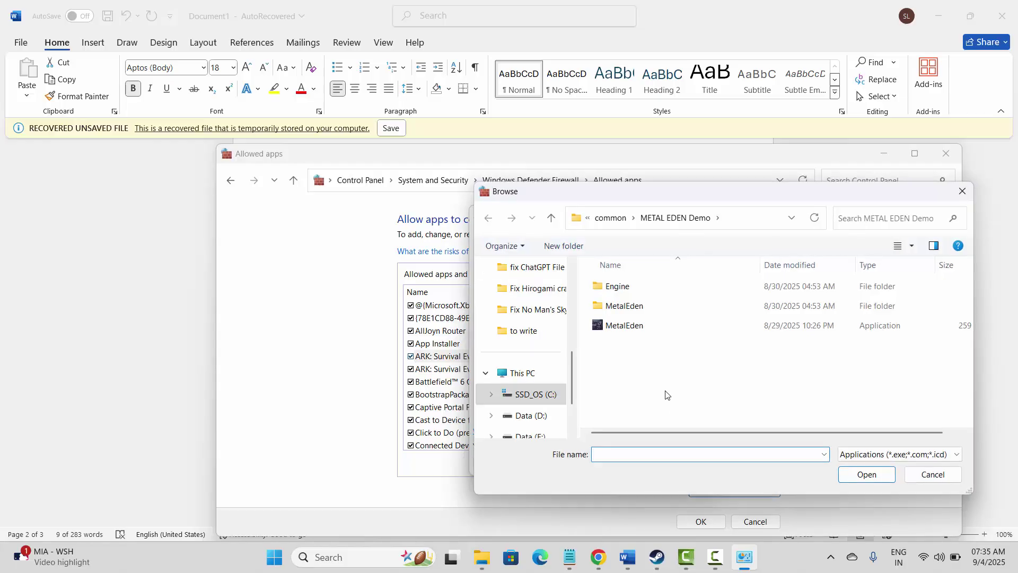
left_click(923, 471)
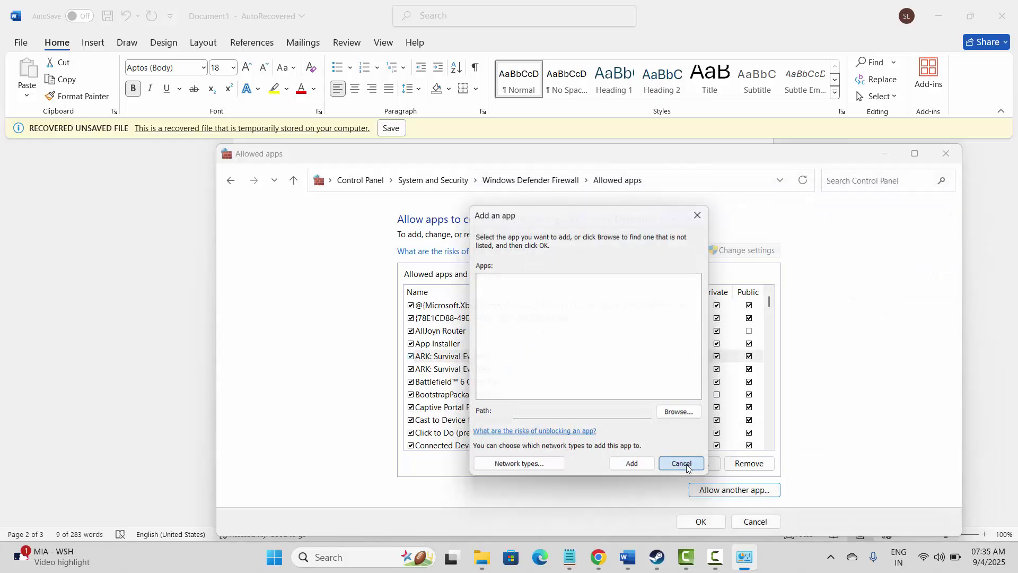
left_click(681, 464)
left_click(470, 359)
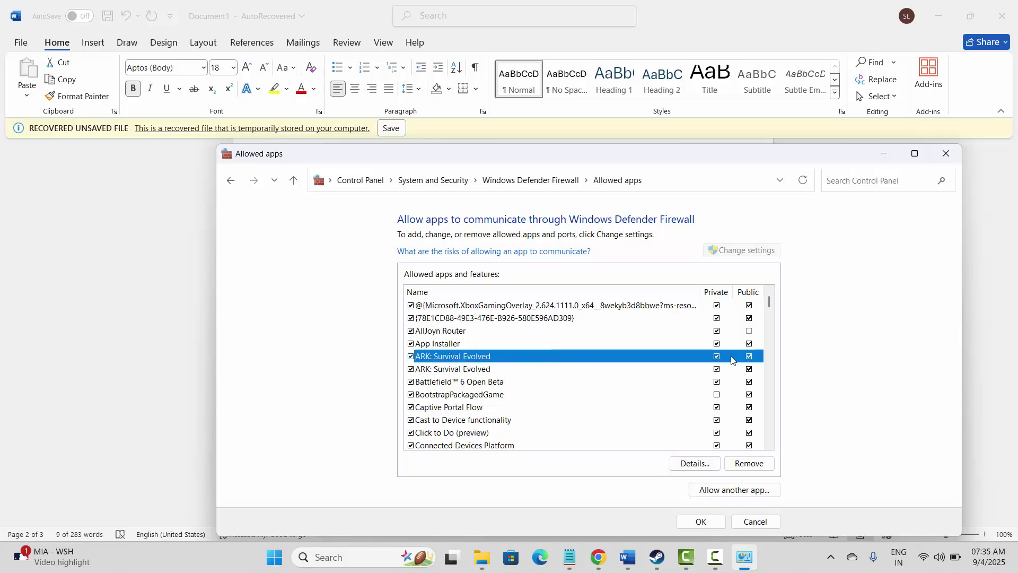
left_click(701, 522)
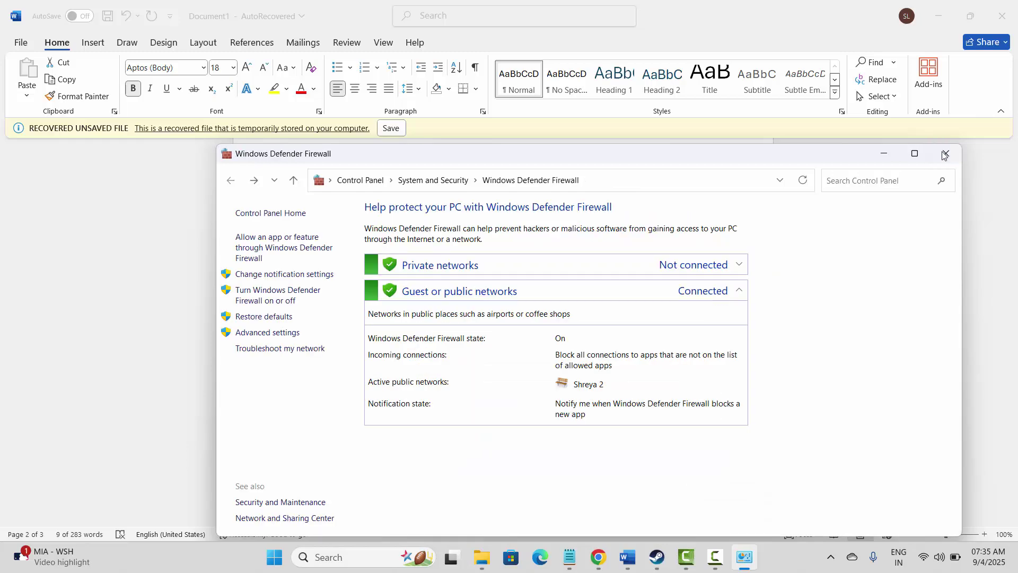
left_click(946, 153)
scroll(357, 320, "down", 1)
Open ARK: Survival Evolved's install folder (E:\SteamLibrary\steamapps\common\ARK) via Manage > Browse local files.
scroll(359, 322, "down", 1)
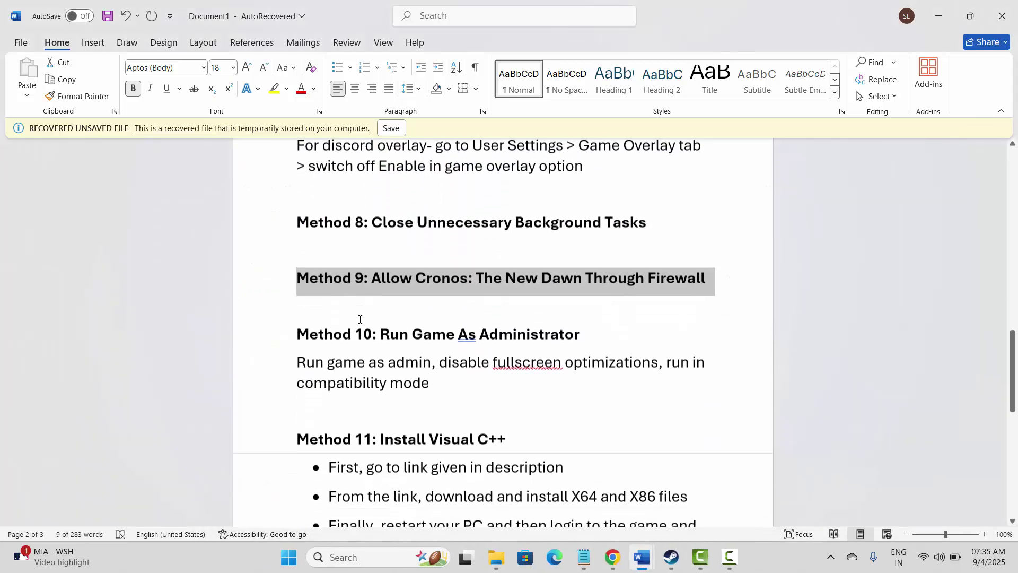
left_click(271, 316)
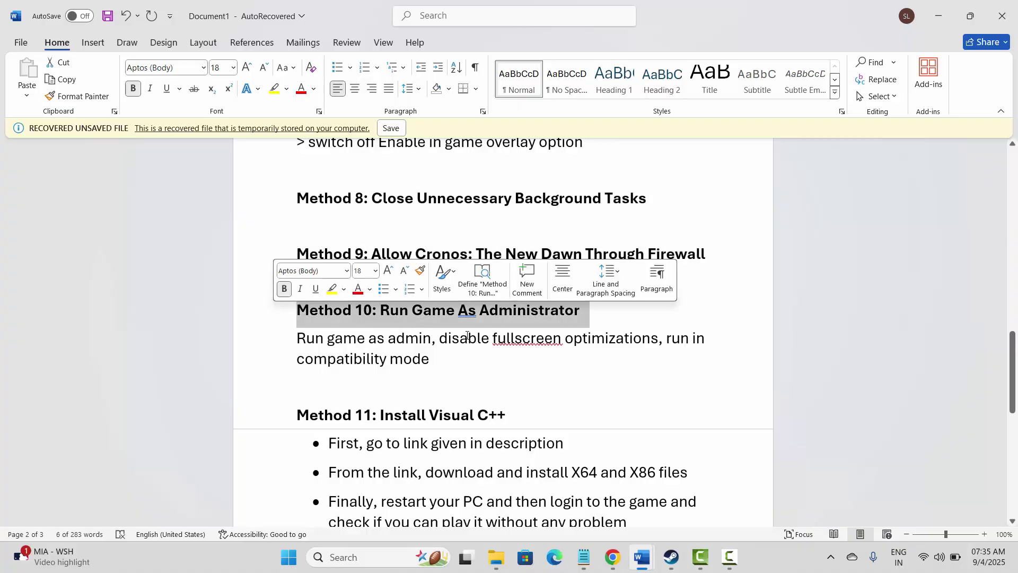
left_click(672, 557)
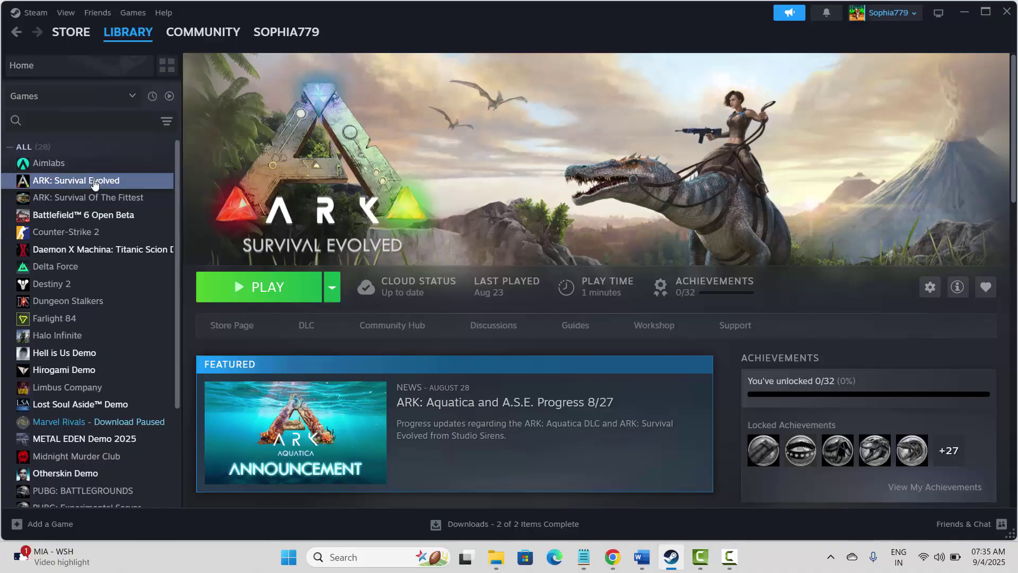
right_click(94, 184)
mouse_move(133, 258)
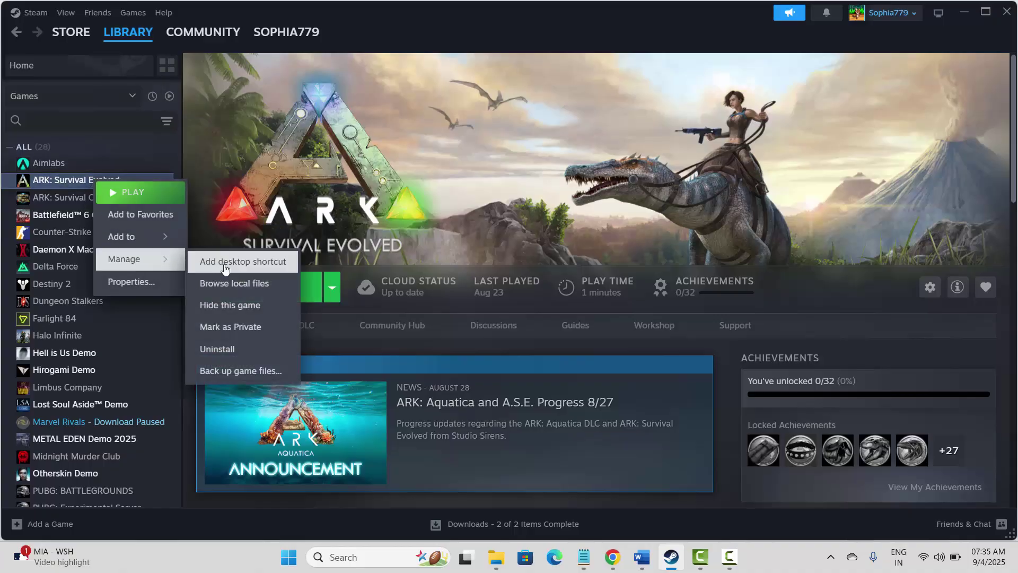
left_click(234, 285)
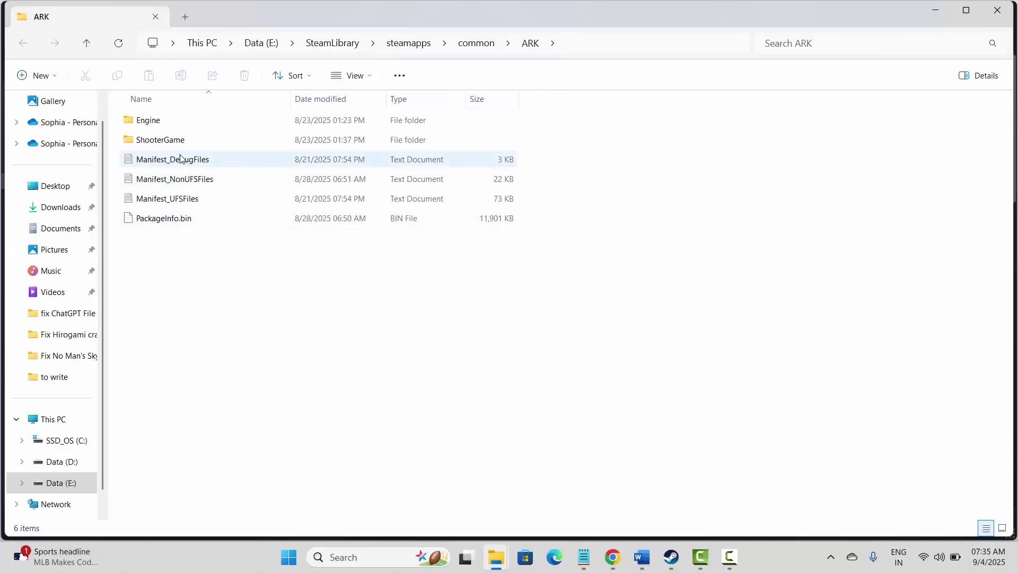
Go to ShooterGame\Binaries\Win64 and open ArkEGSLauncher's properties.
double_click(154, 139)
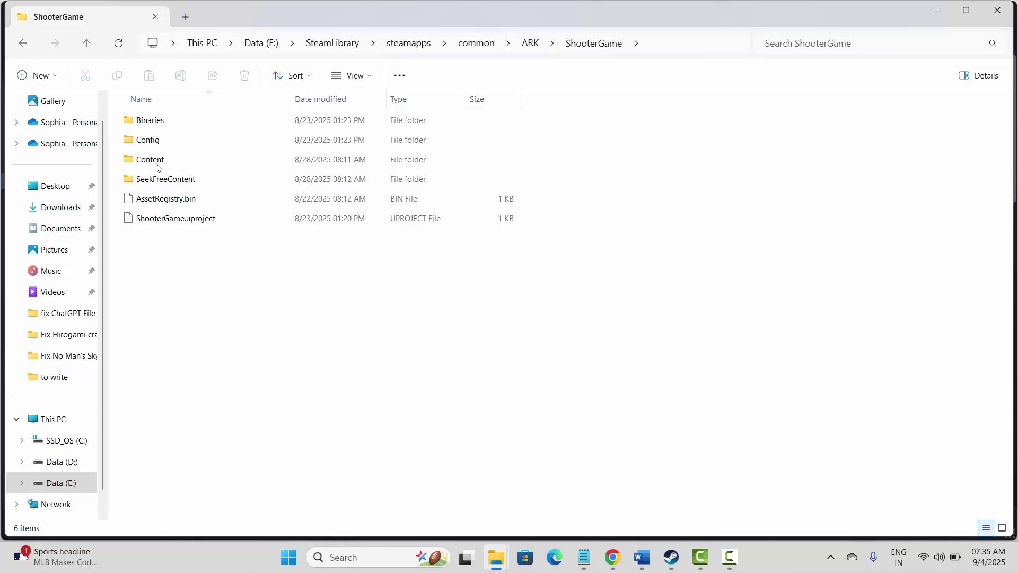
double_click(151, 121)
left_click(154, 126)
double_click(154, 126)
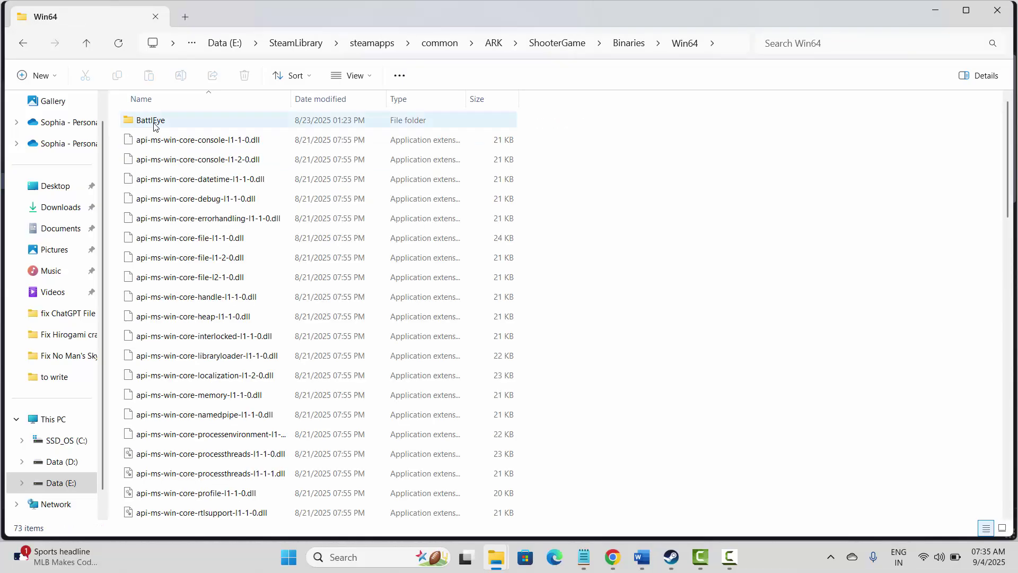
scroll(196, 334, "down", 6)
scroll(192, 333, "down", 4)
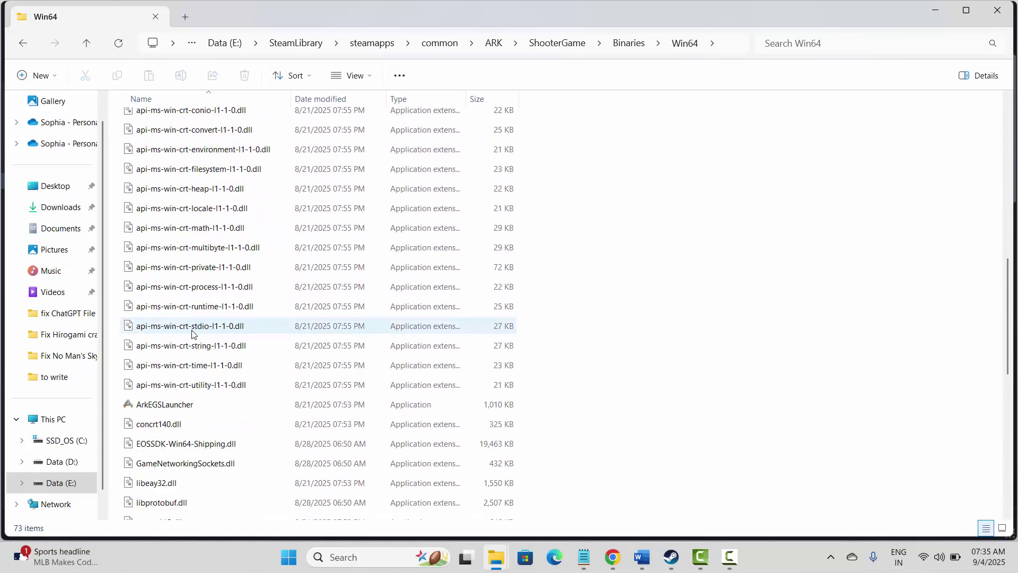
left_click(161, 336)
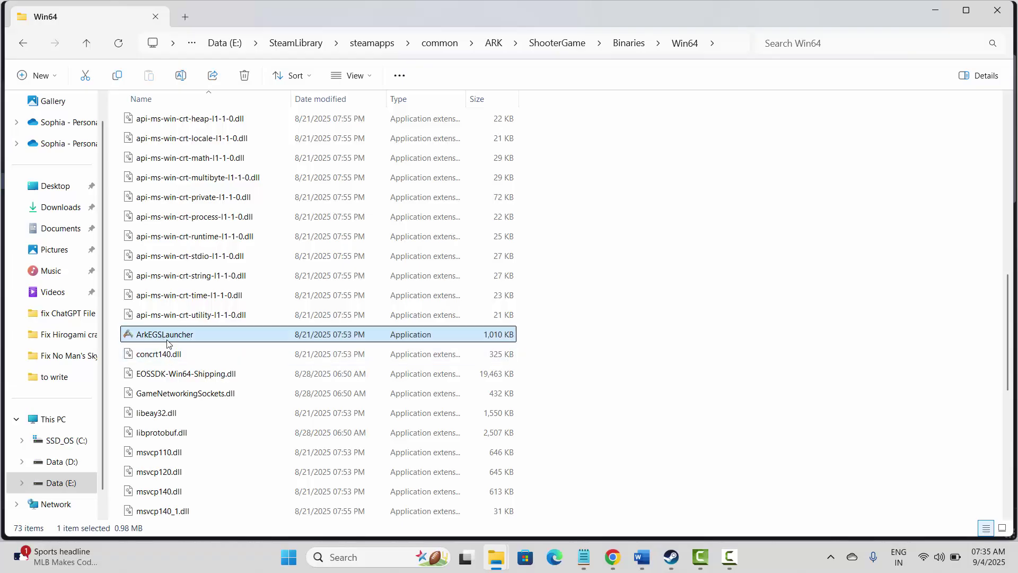
right_click(167, 340)
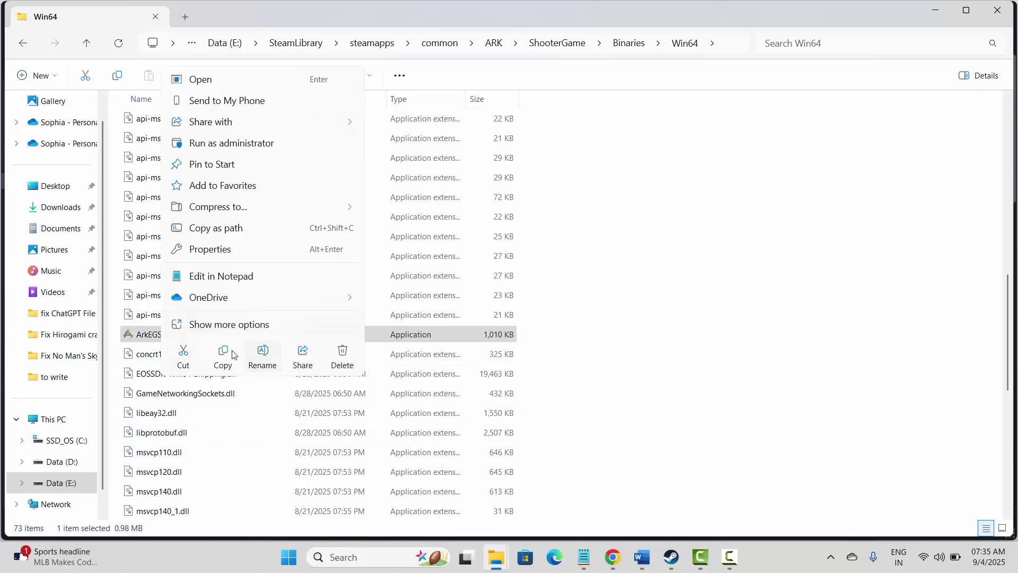
left_click(220, 255)
Set ArkEGSLauncher to run as administrator in Windows 8 mode with fullscreen optimizations disabled, and apply.
left_click(272, 211)
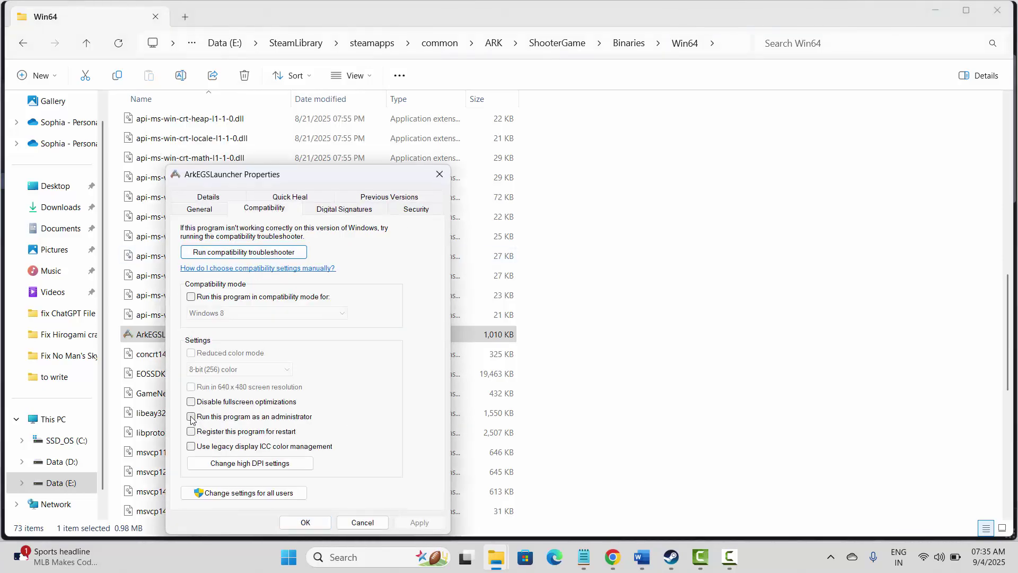
left_click(191, 417)
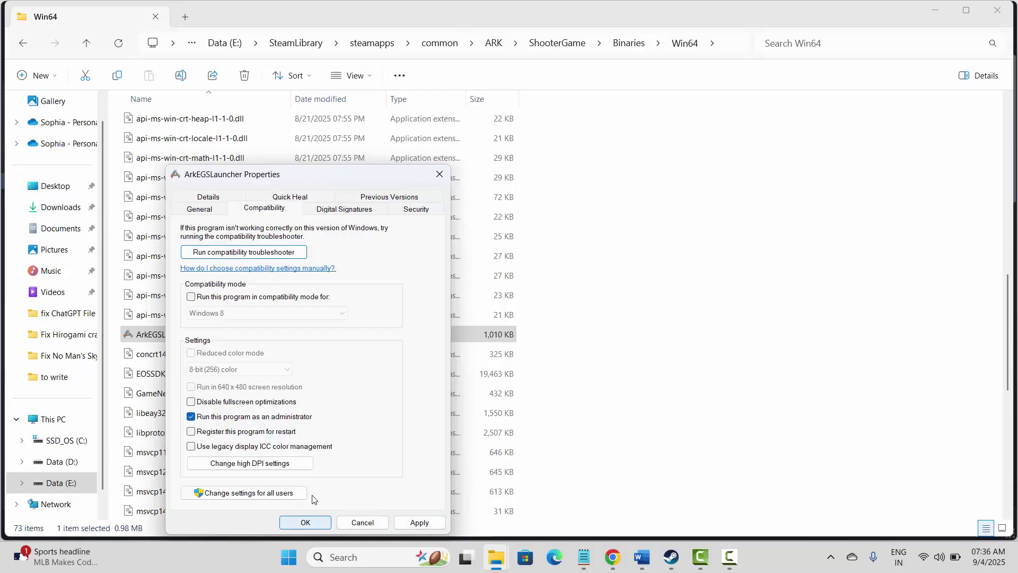
left_click(192, 297)
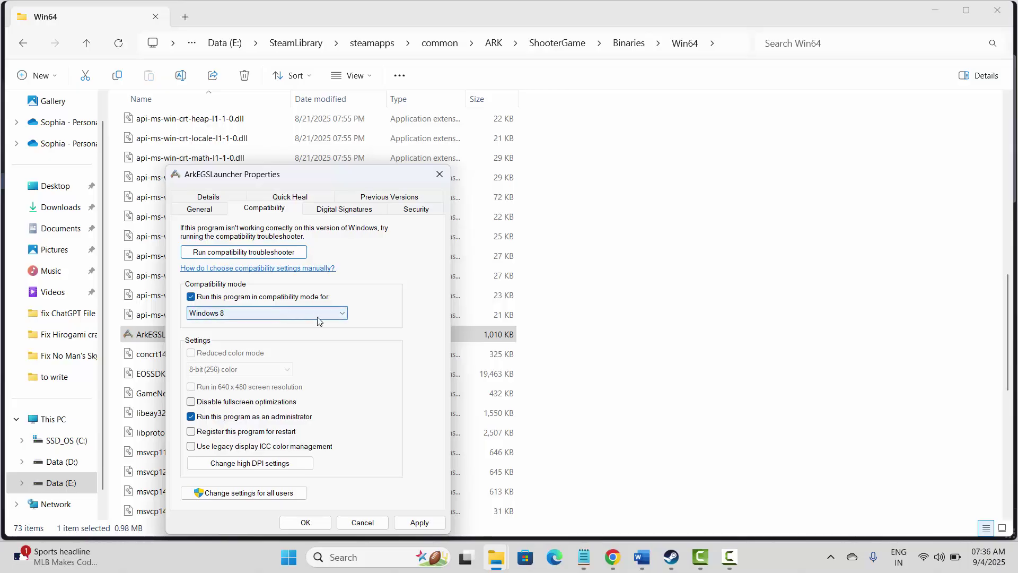
left_click(317, 319)
left_click(318, 320)
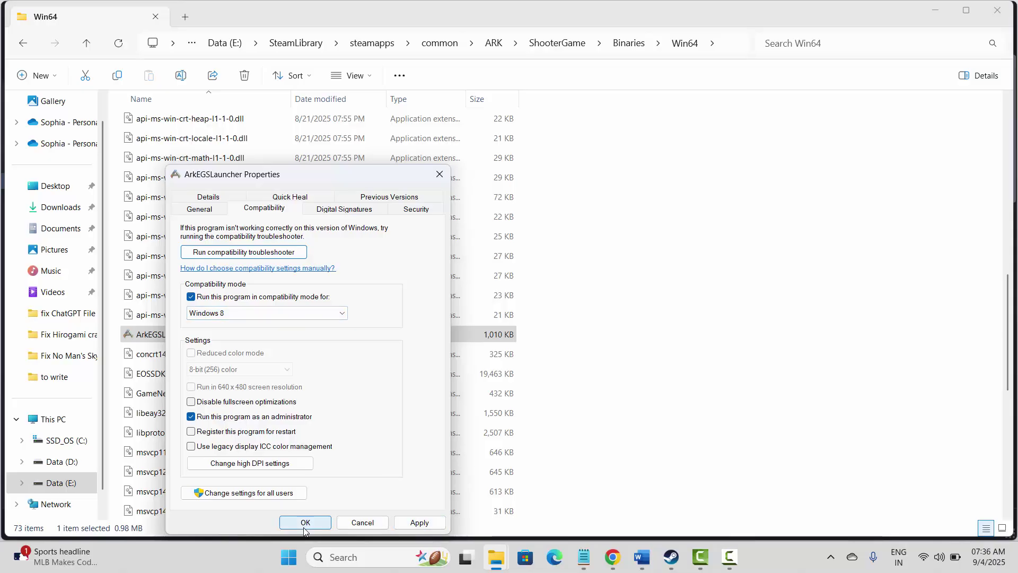
left_click(191, 403)
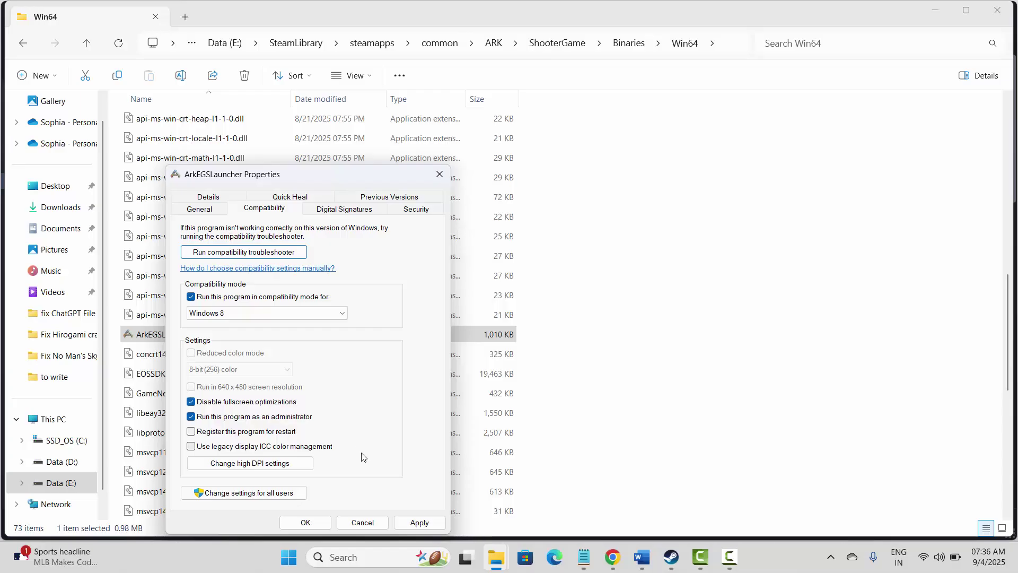
left_click(418, 522)
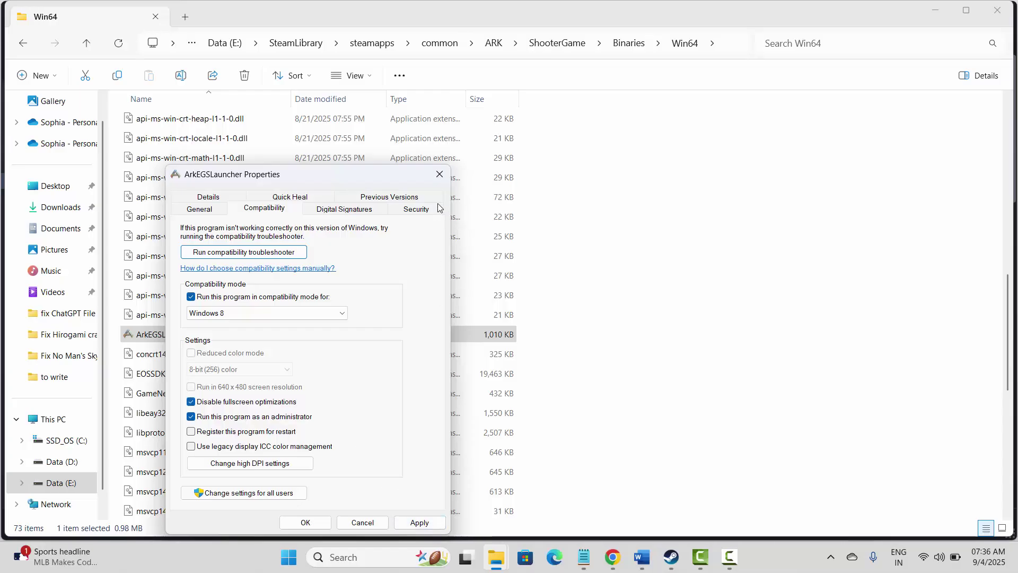
left_click(439, 174)
Close the ARK folder window and scroll the Word notes to the Method 11 heading.
left_click(997, 11)
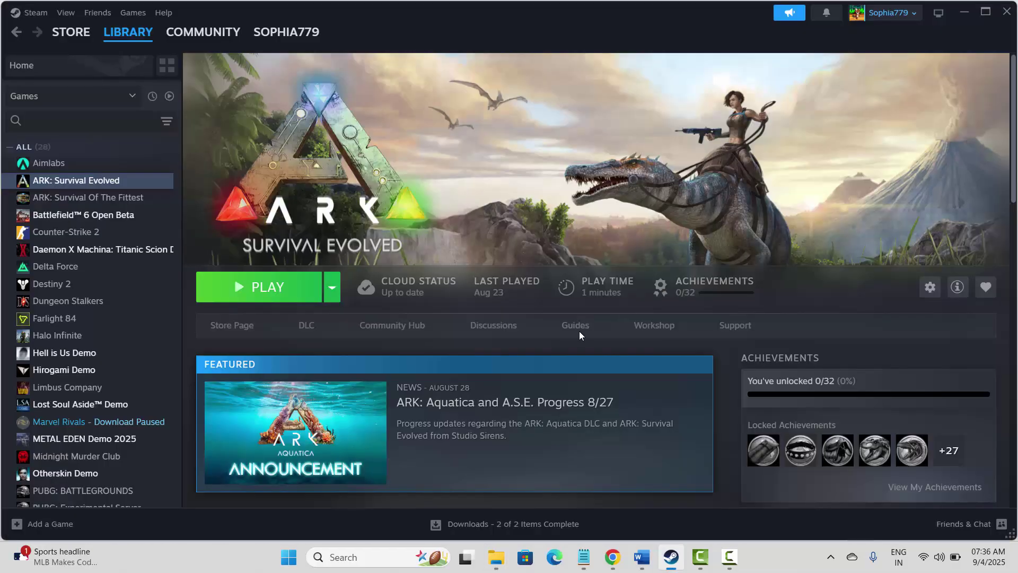
left_click(672, 557)
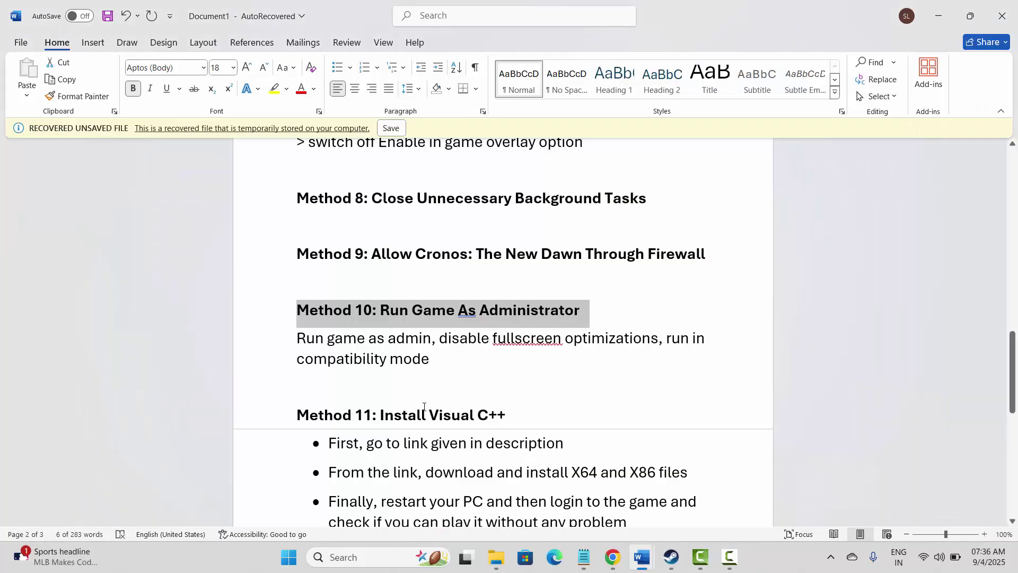
scroll(424, 407, "down", 2)
scroll(425, 406, "down", 1)
left_click(275, 318)
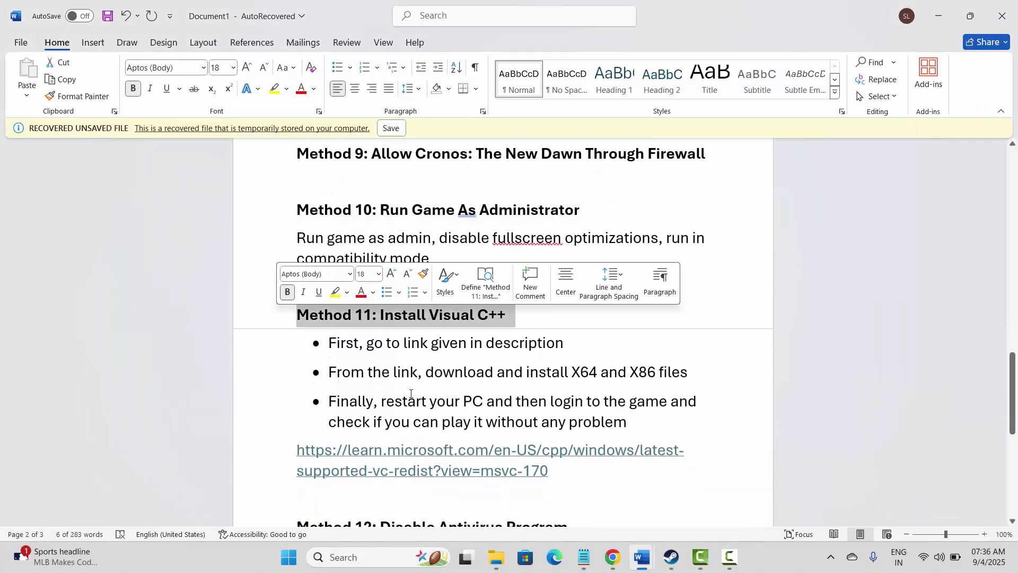
left_click(411, 393)
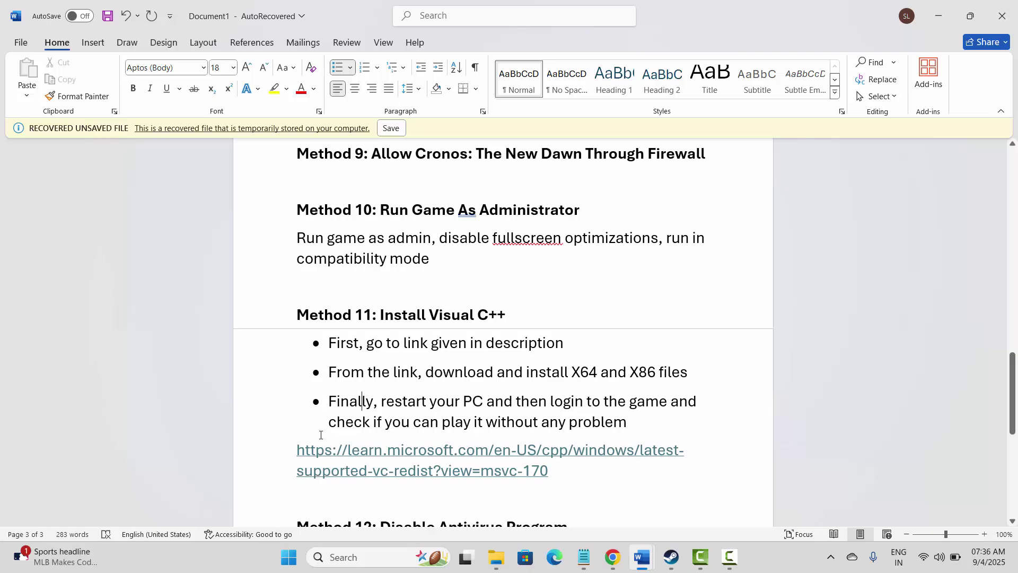
Copy the learn.microsoft.com Visual C++ redist link and switch to Chrome.
left_click_drag(297, 449, 563, 479)
key("ctrl+c")
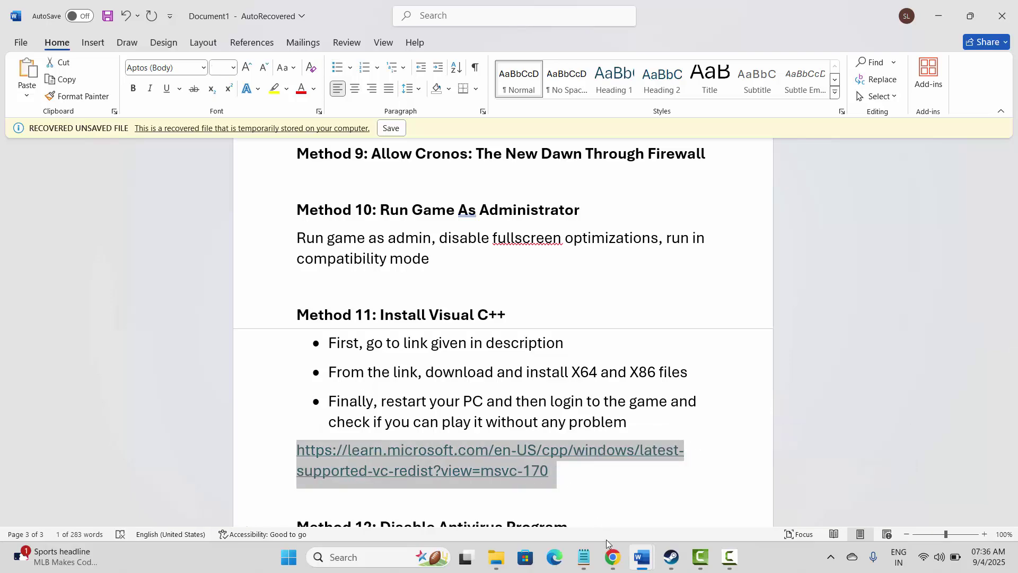
left_click(613, 557)
left_click(872, 13)
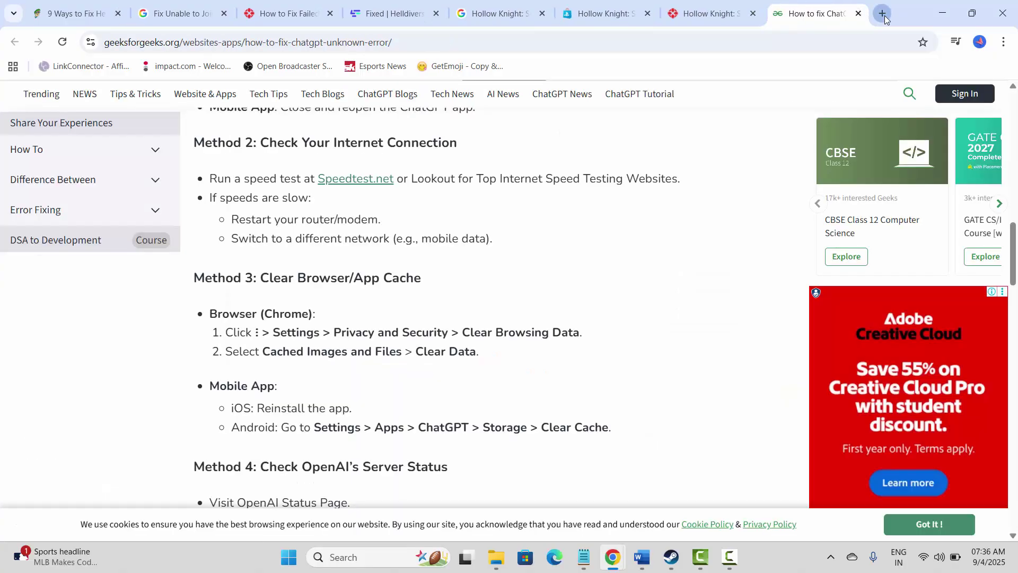
Paste the redist link into a new Chrome tab and scroll to the X64/X86 download table.
left_click(882, 14)
key("ctrl+v")
key("Return")
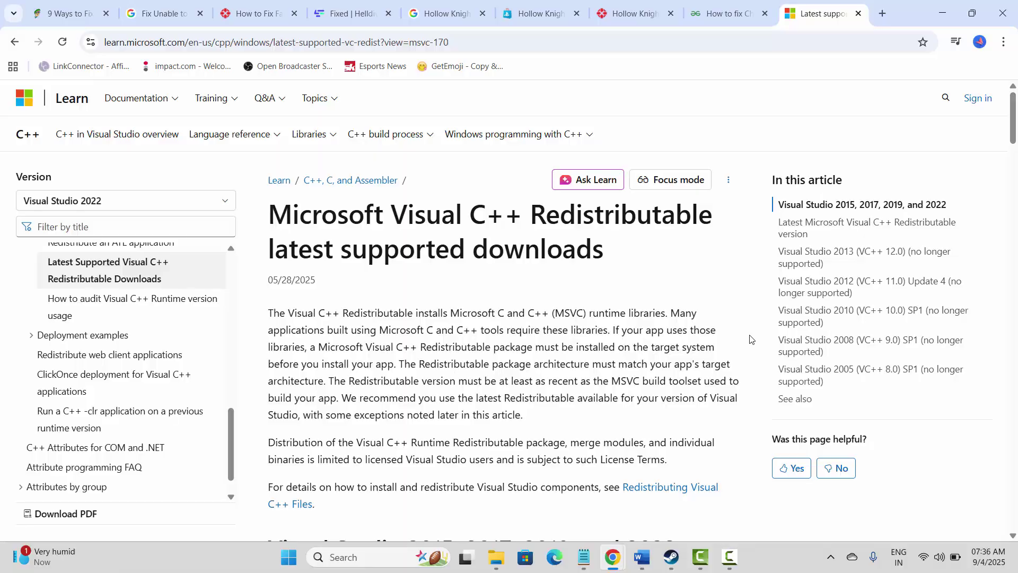
scroll(745, 341, "down", 5)
scroll(745, 341, "down", 6)
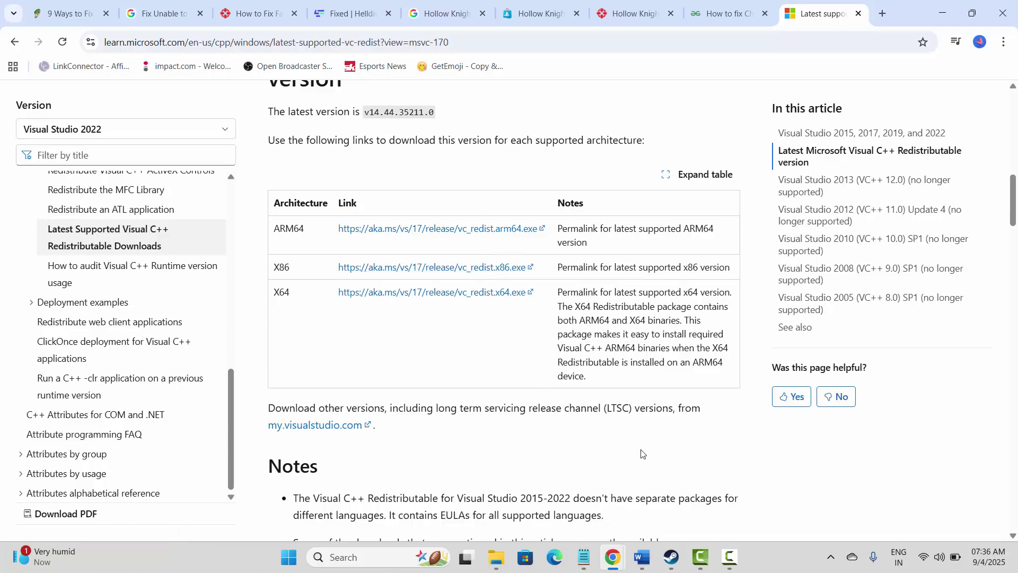
left_click(673, 561)
left_click(673, 563)
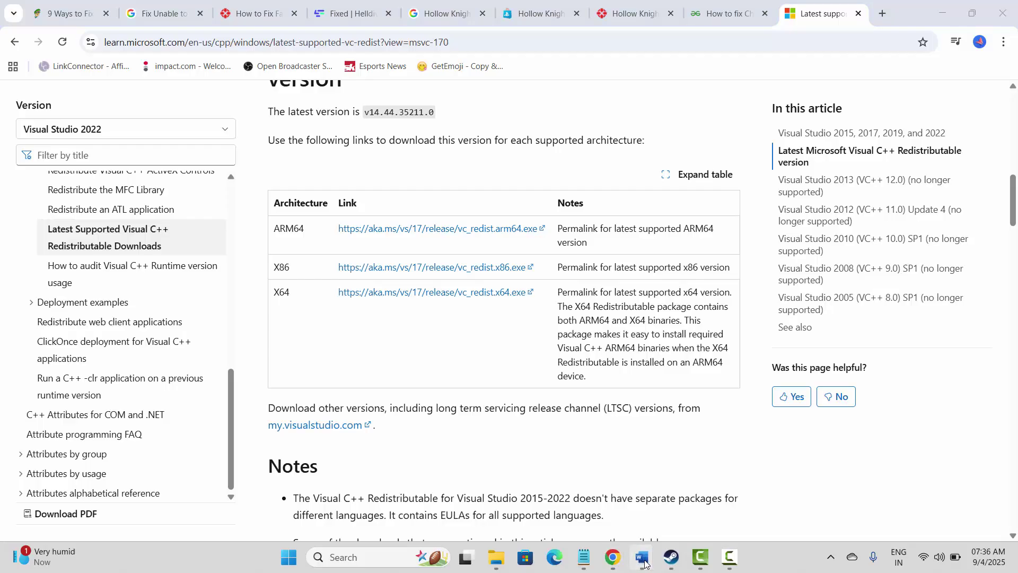
Scroll the notes past Method 12 to Method 13's dedicated graphics card step, then open Windows search.
mouse_move(642, 560)
left_click(627, 503)
scroll(626, 503, "down", 4)
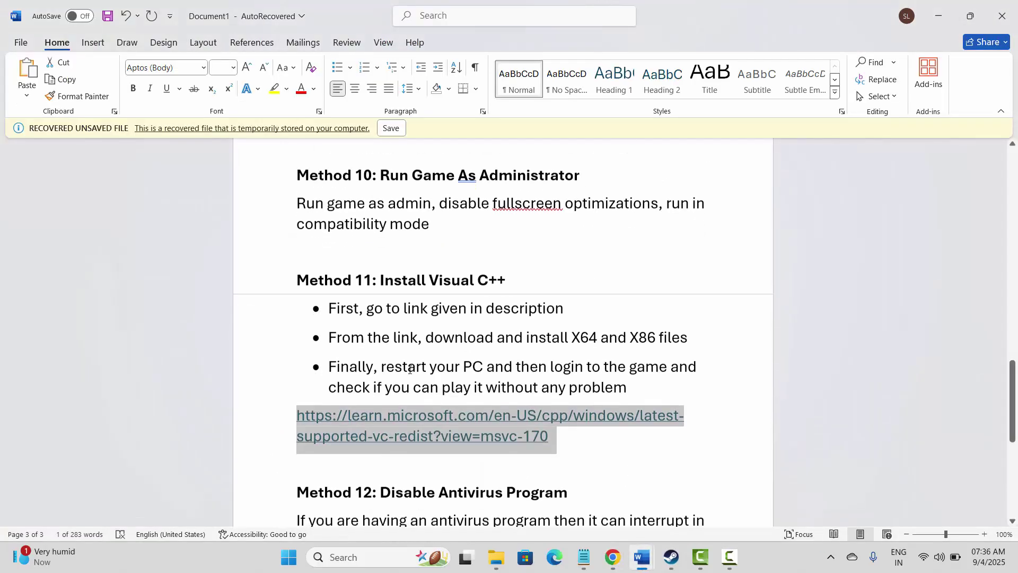
left_click(265, 372)
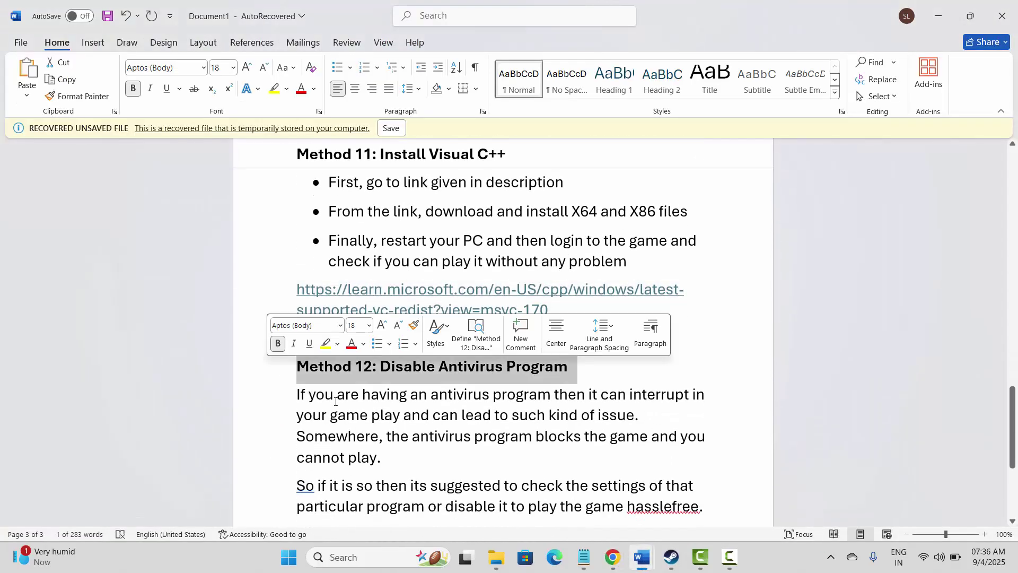
scroll(351, 416, "down", 2)
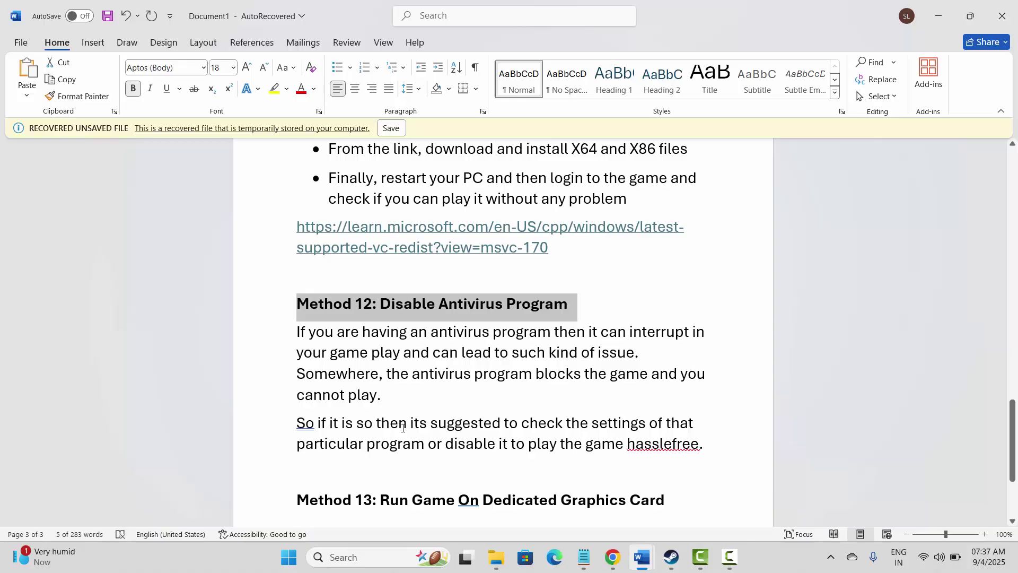
scroll(372, 393, "down", 3)
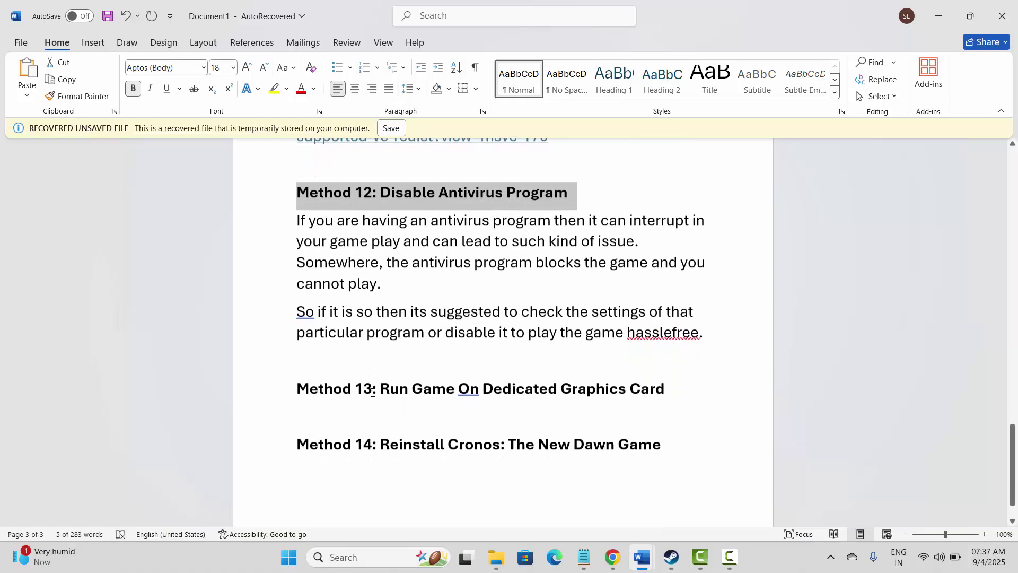
left_click(255, 416)
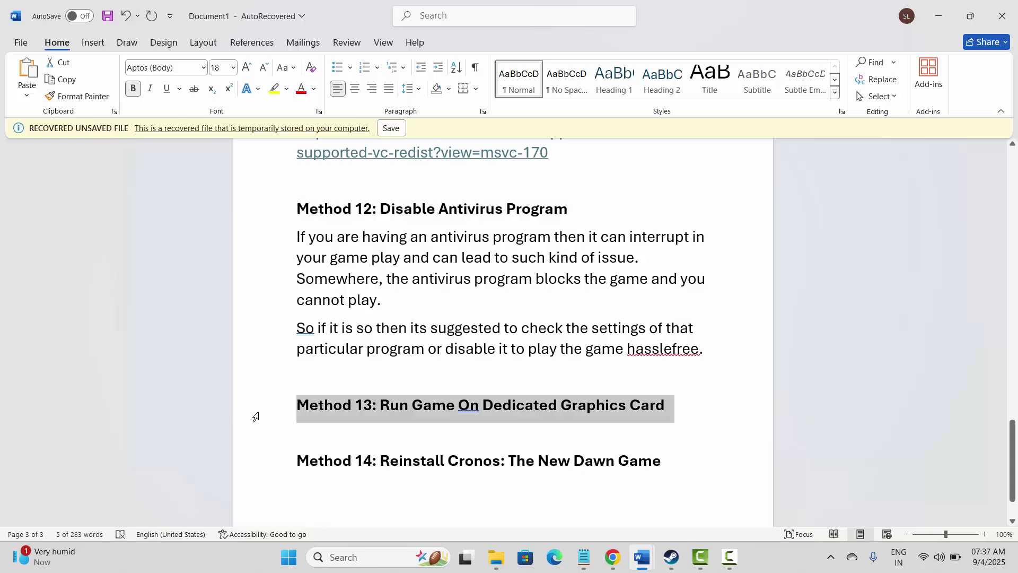
left_click(359, 559)
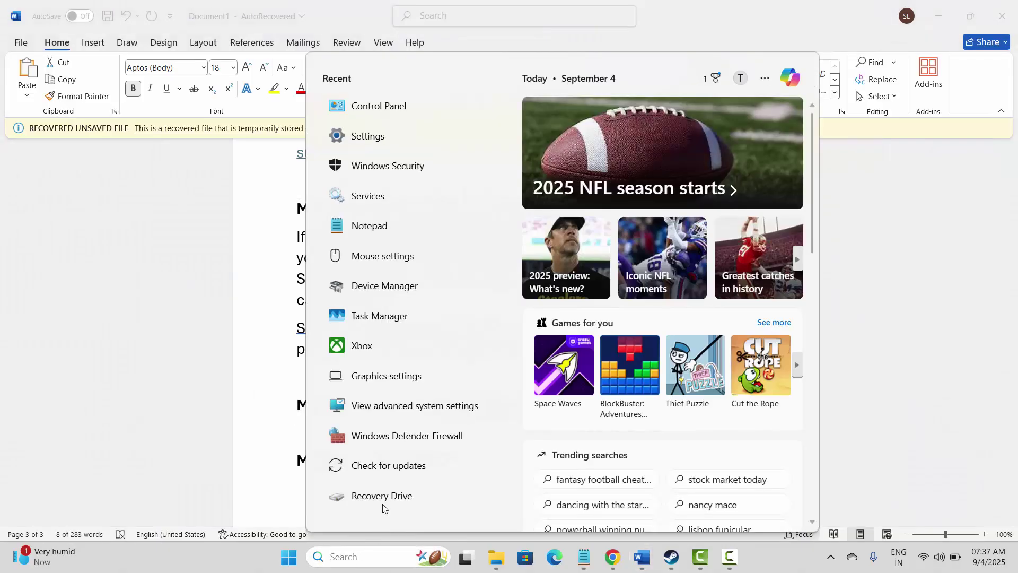
In Graphics settings, keep ArkEGSLauncher's GPU preference on High Performance and close Settings.
left_click(395, 378)
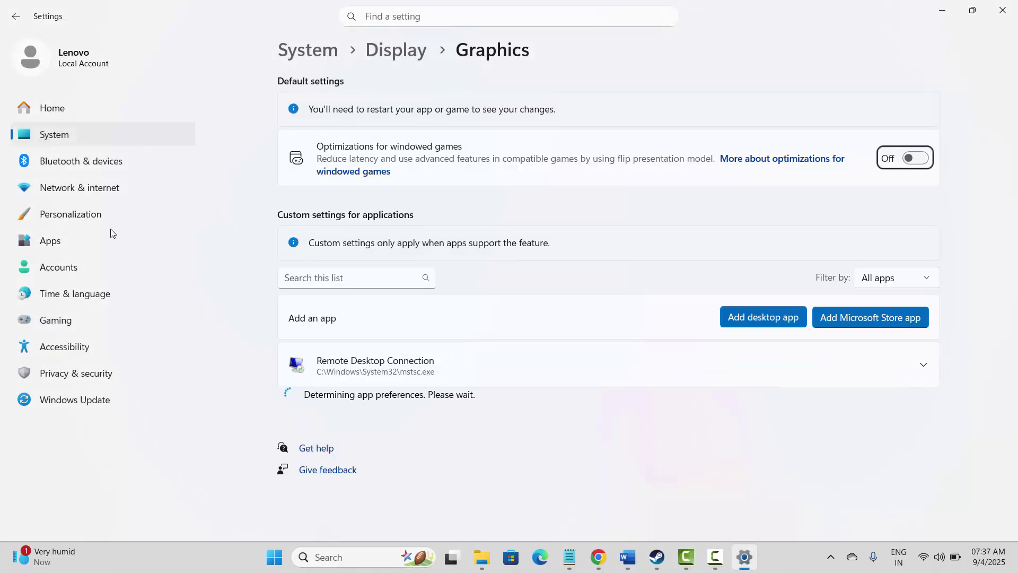
scroll(763, 422, "down", 6)
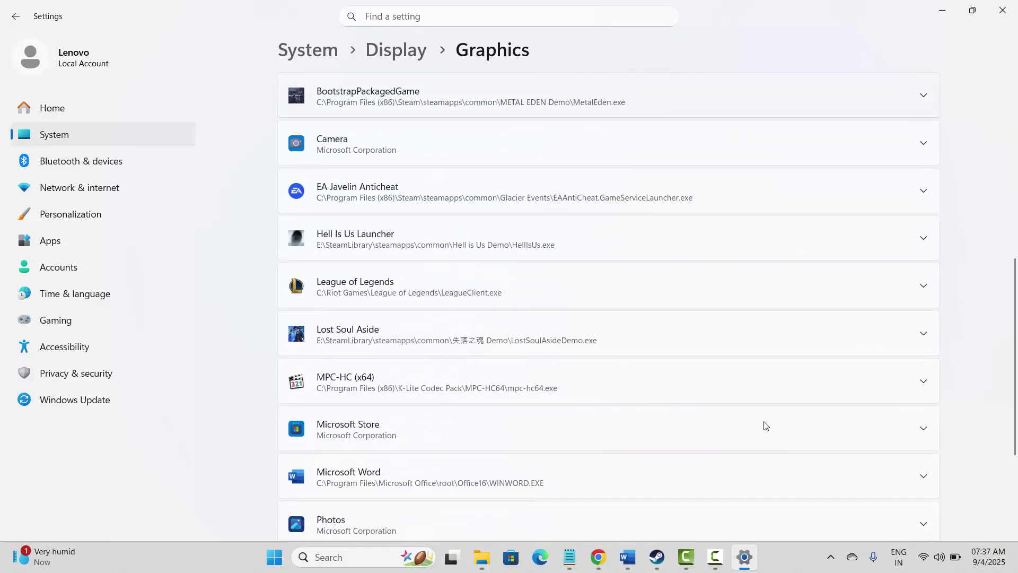
scroll(763, 422, "up", 6)
left_click(750, 321)
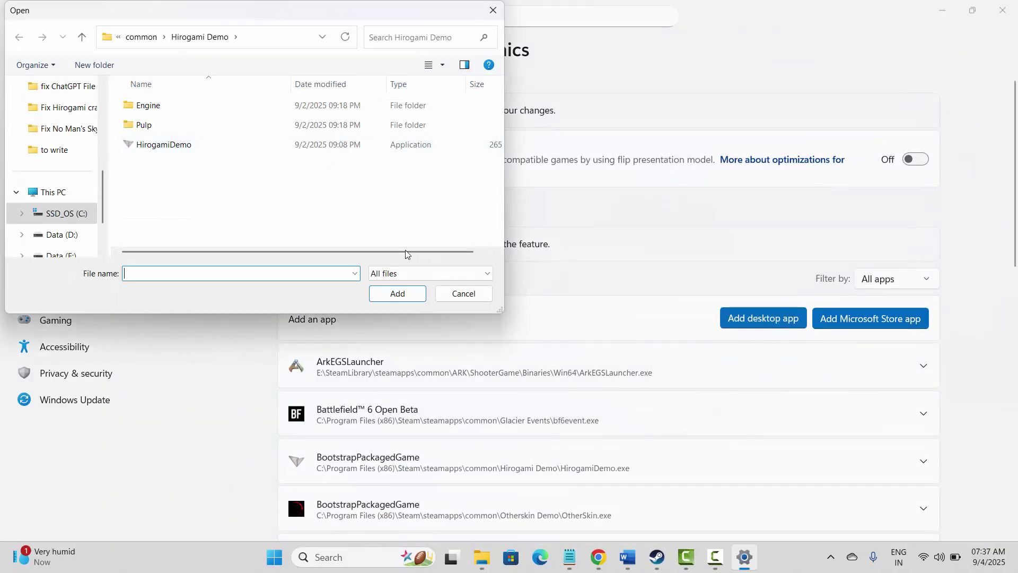
left_click(459, 298)
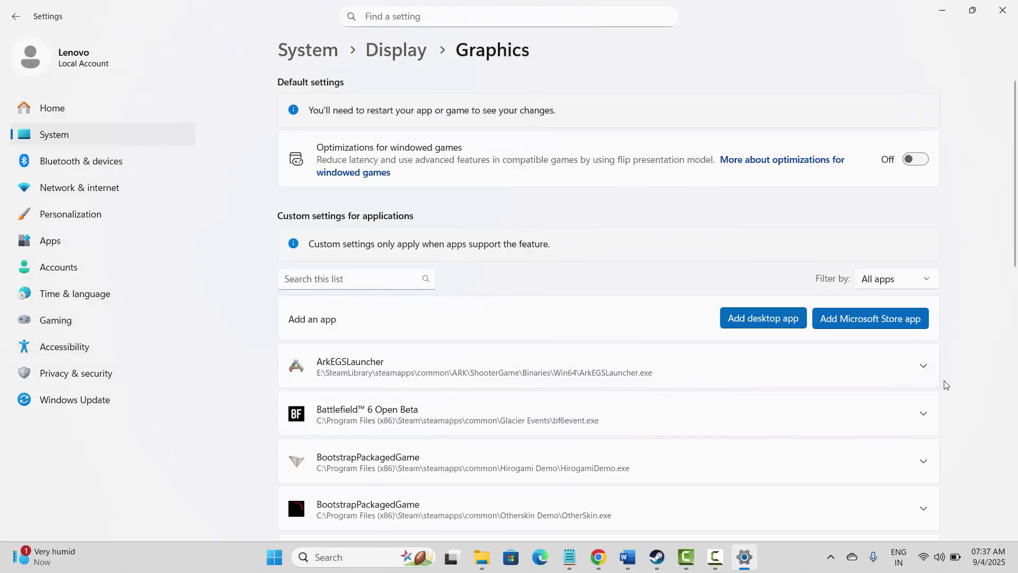
left_click(925, 371)
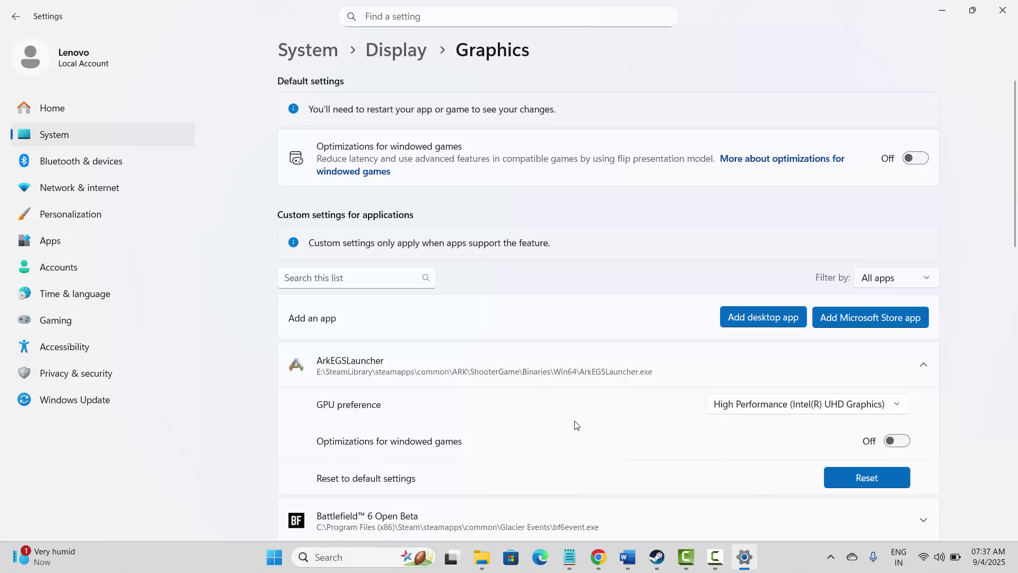
left_click(741, 413)
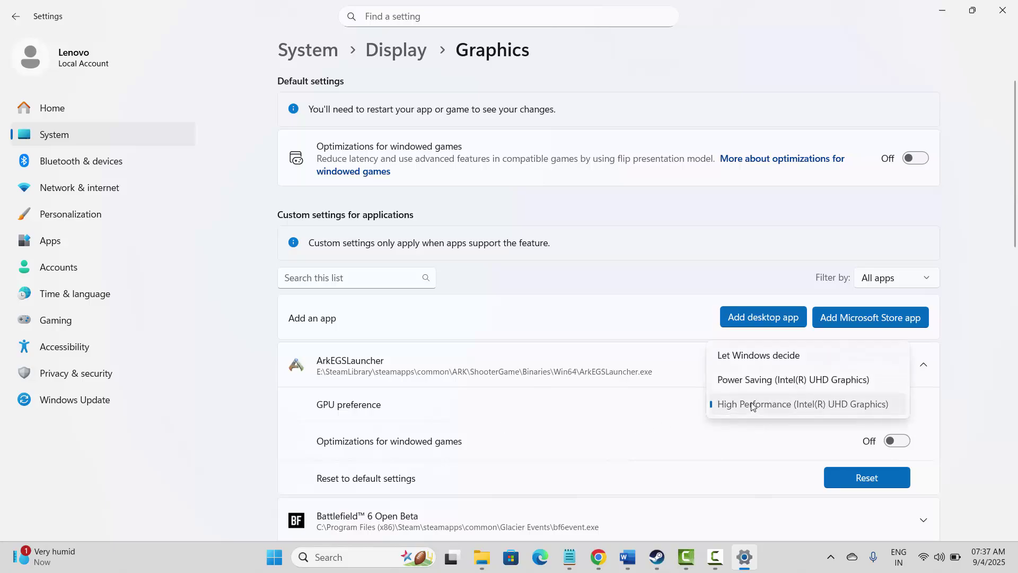
left_click(752, 404)
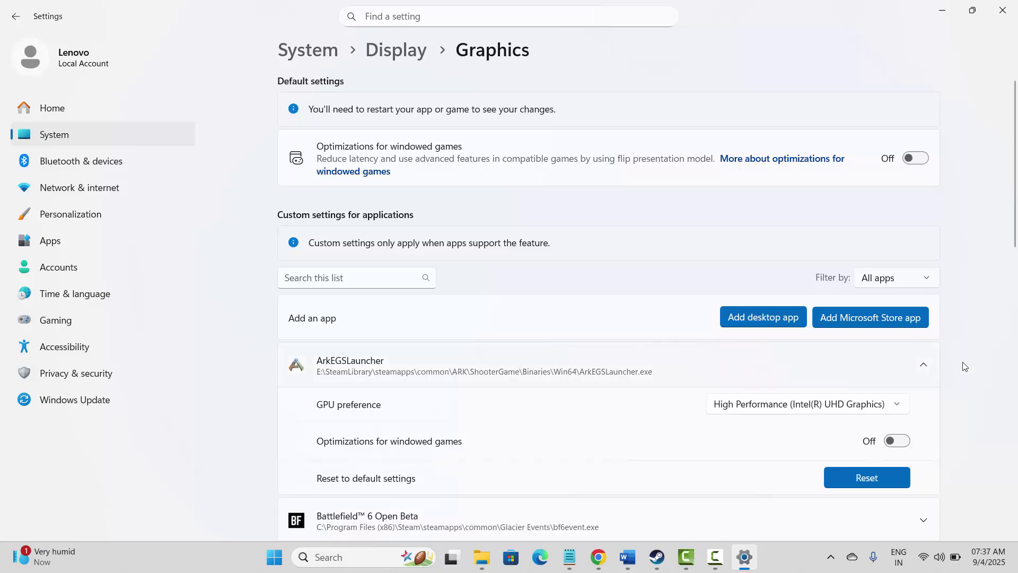
left_click(1002, 10)
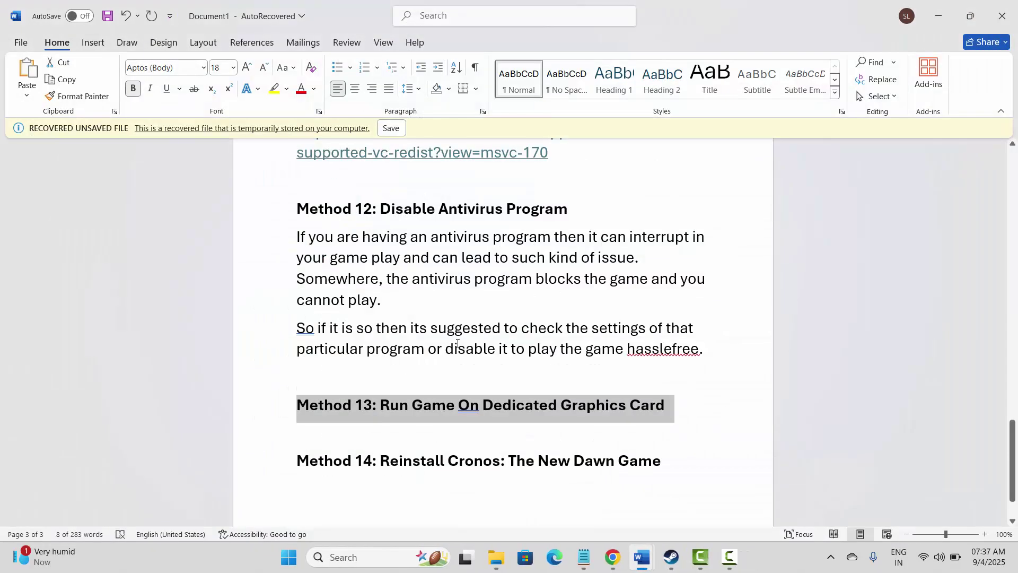
Scroll the notes to the Method 14 reinstall heading and bring Steam forward.
scroll(398, 399, "down", 1)
left_click(269, 419)
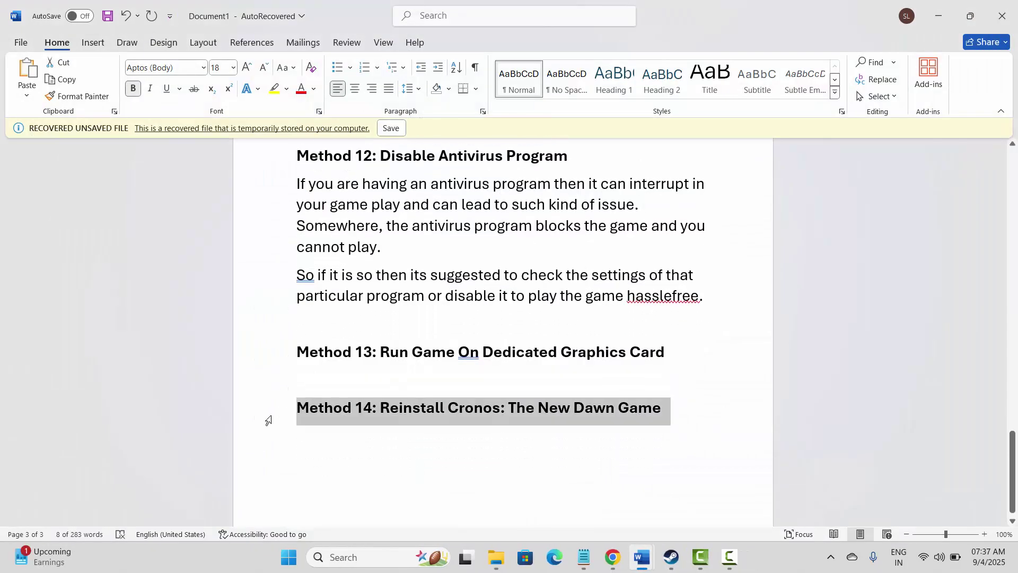
left_click(670, 557)
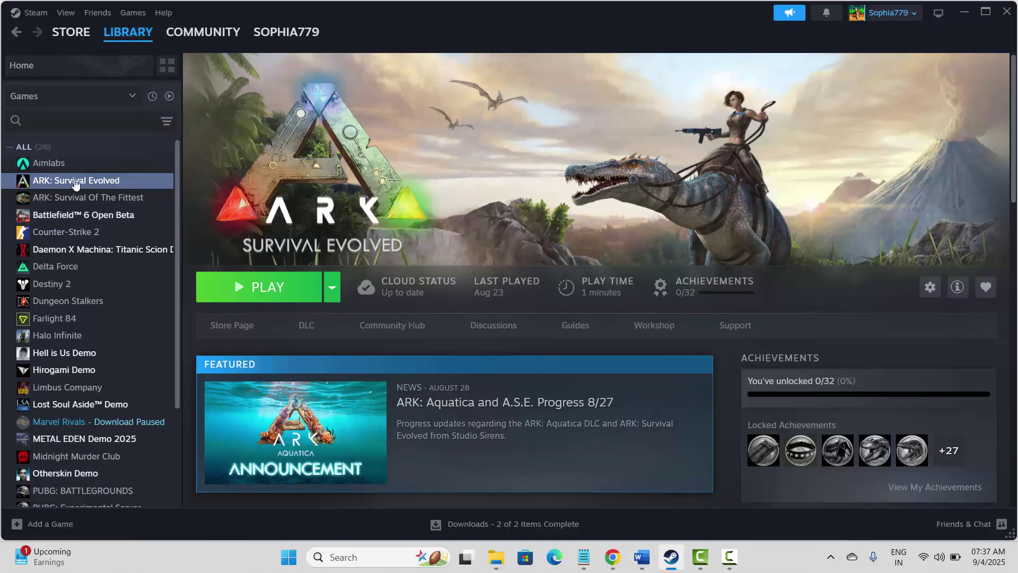
Bring up ARK: Survival Evolved's Manage > Uninstall prompt, cancel it, and minimize Steam.
right_click(75, 183)
mouse_move(109, 258)
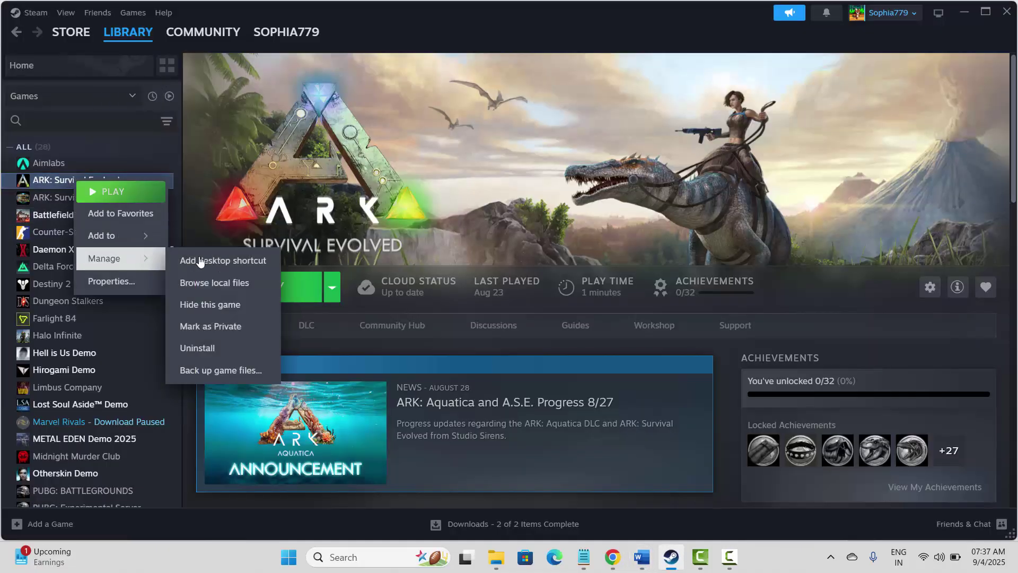
left_click(235, 348)
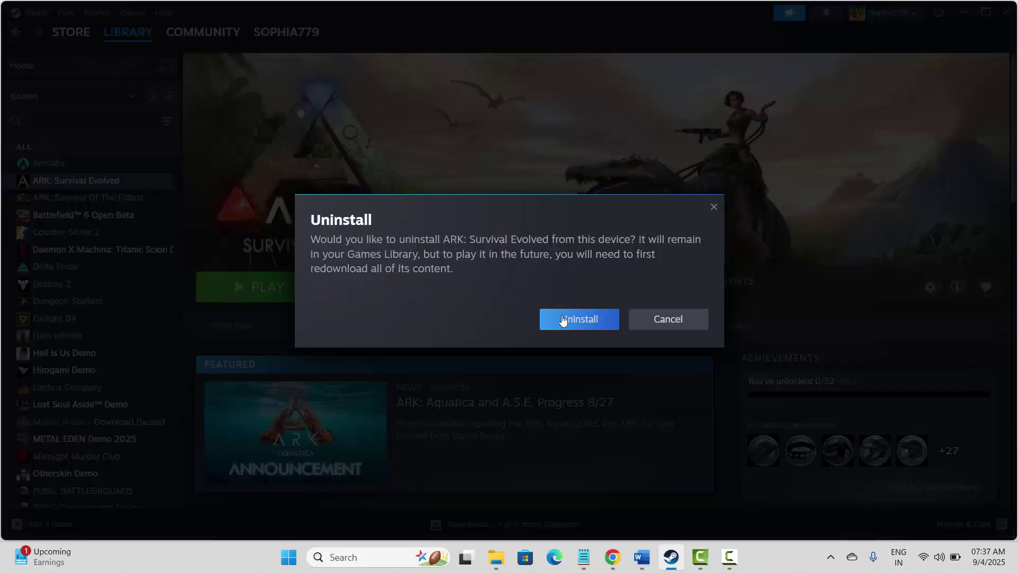
left_click(713, 209)
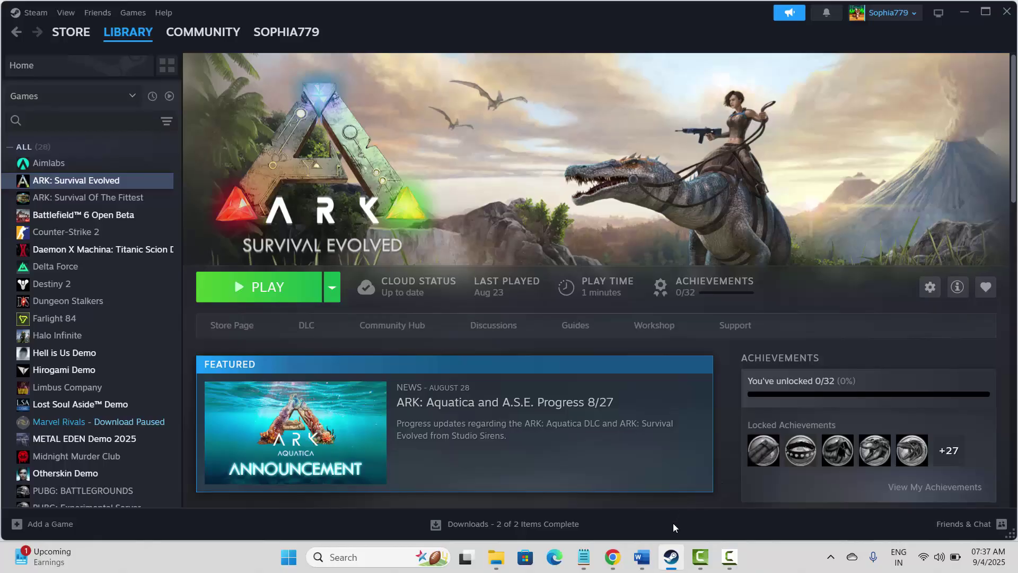
left_click(671, 558)
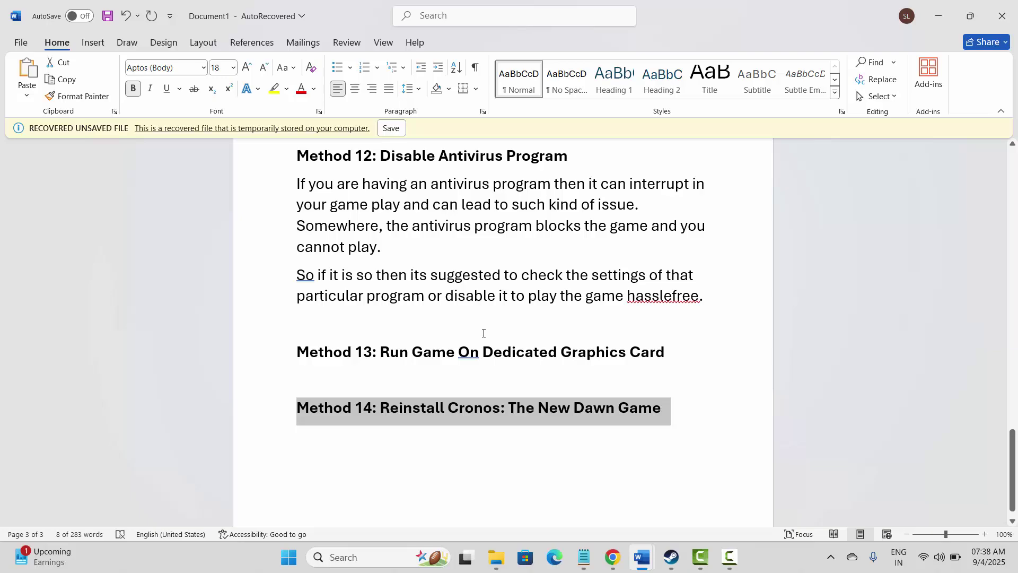
scroll(484, 333, "up", 3)
left_click(458, 334)
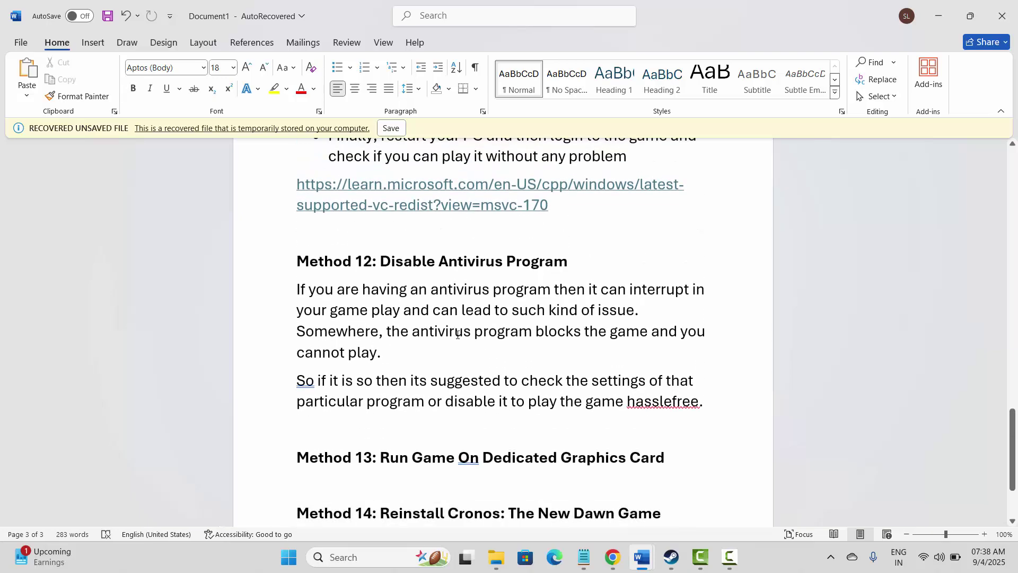
scroll(485, 372, "up", 1)
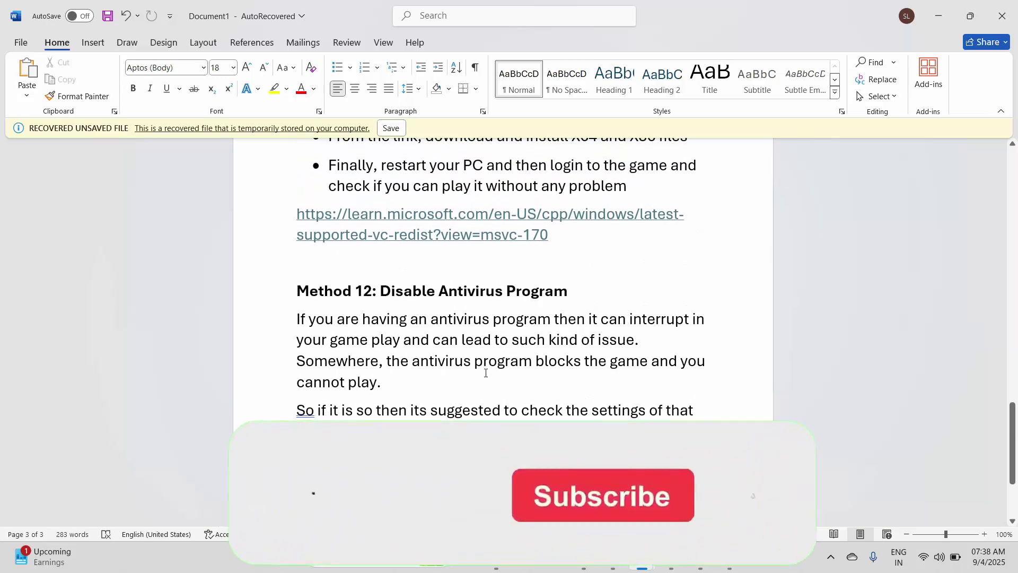
scroll(486, 372, "down", 3)
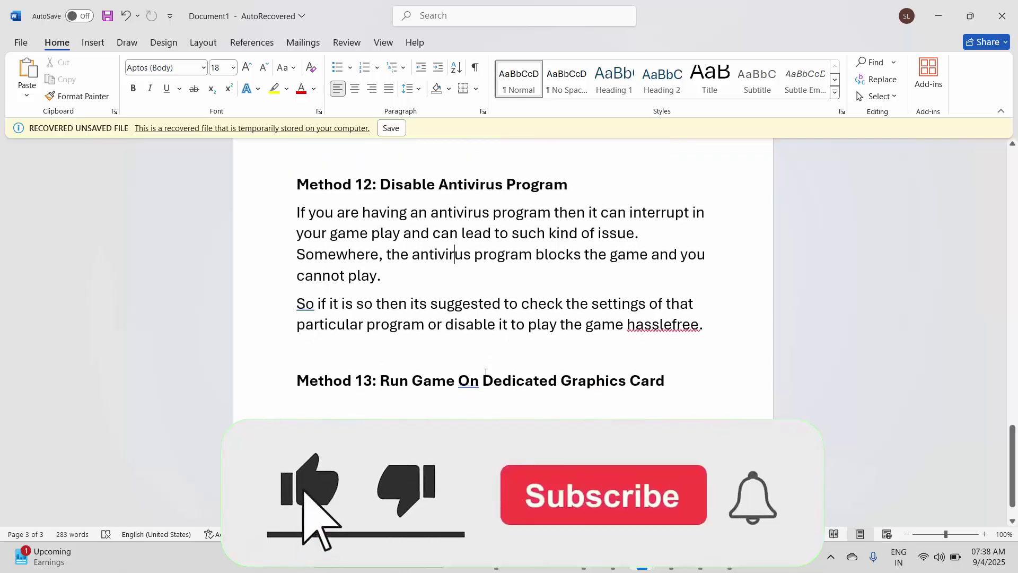
scroll(485, 372, "up", 1)
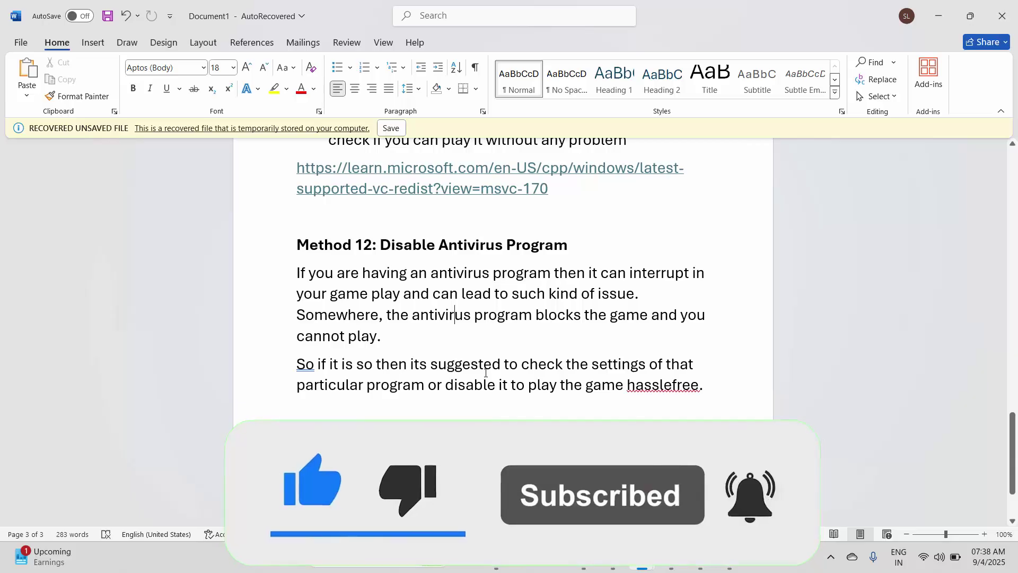
scroll(485, 372, "up", 1)
scroll(485, 373, "up", 2)
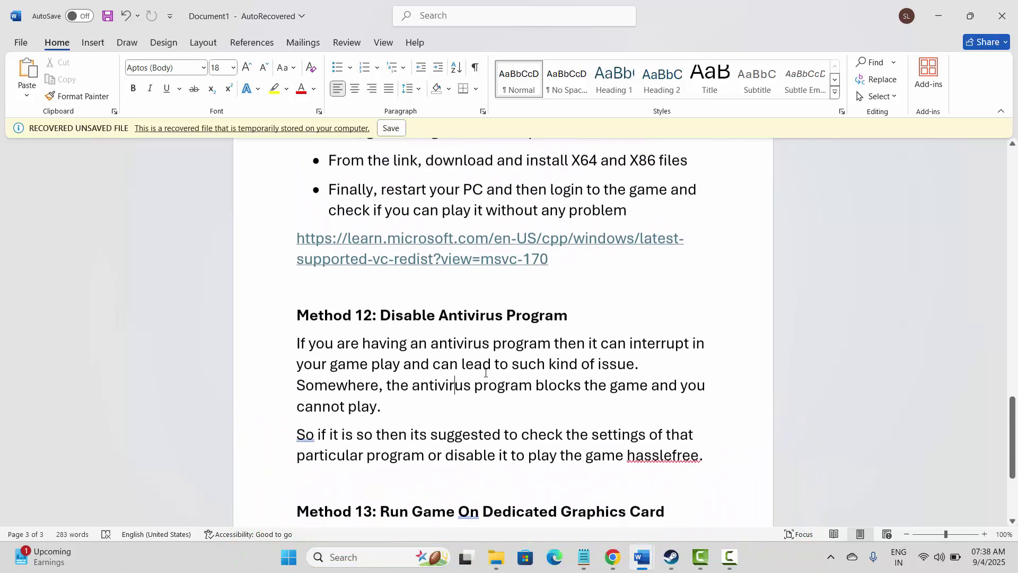